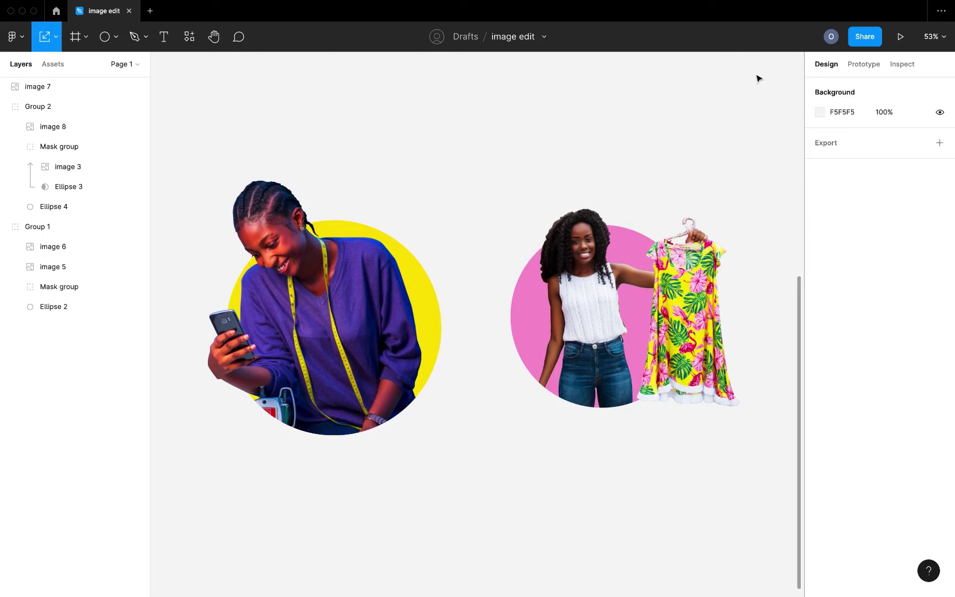
# Enlarge the pink circle group, then clear both circular photo compositions from the canvas
pyautogui.moveTo(762, 7)
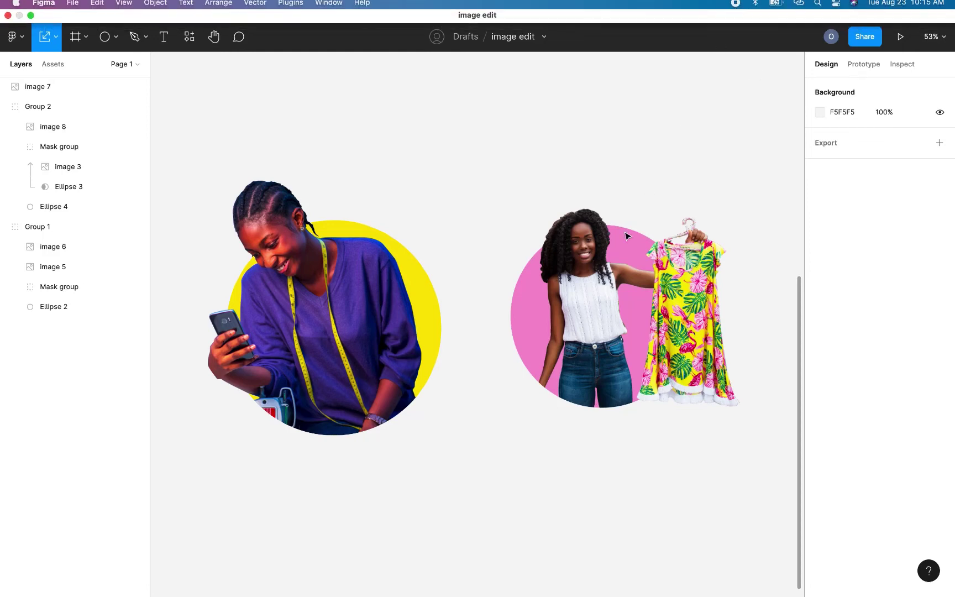
pyautogui.click(618, 253)
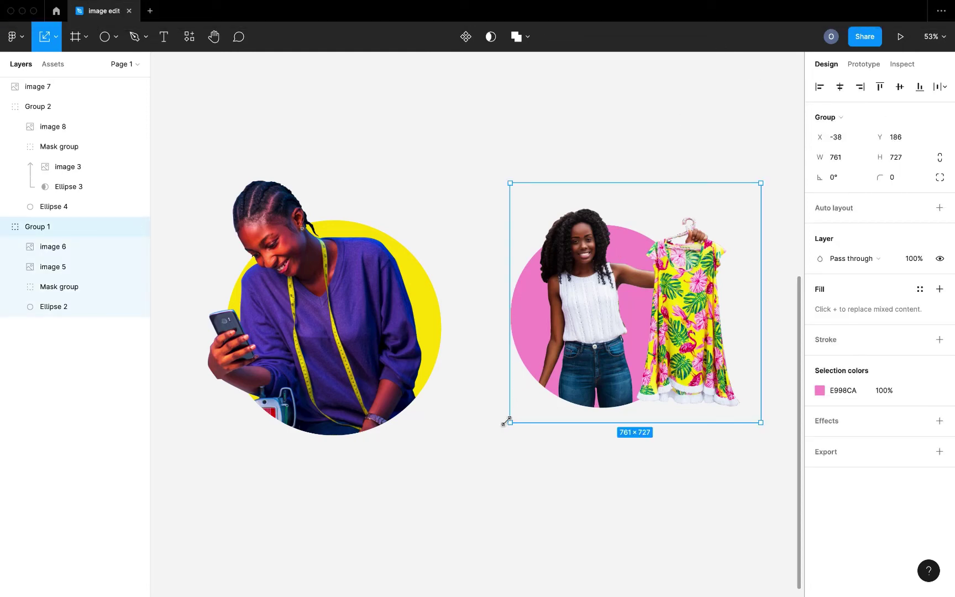
pyautogui.moveTo(507, 421)
pyautogui.mouseDown()
pyautogui.moveTo(469, 460)
pyautogui.moveTo(514, 418)
pyautogui.mouseUp()
pyautogui.click(593, 519)
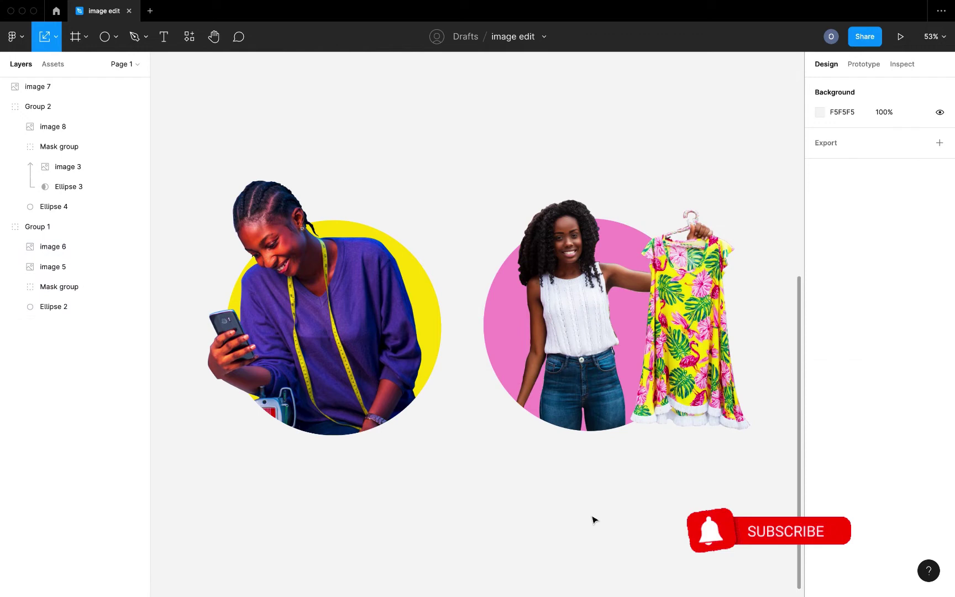
pyautogui.moveTo(797, 6)
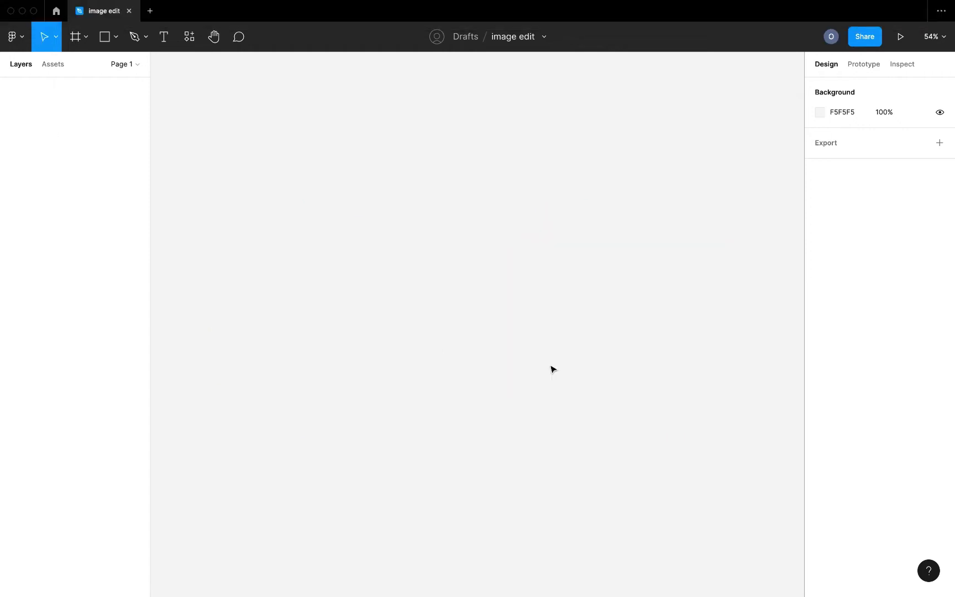
# Paste the tailor and dress cutout photos (image 3 and image 4) onto the canvas
pyautogui.press('super+v')
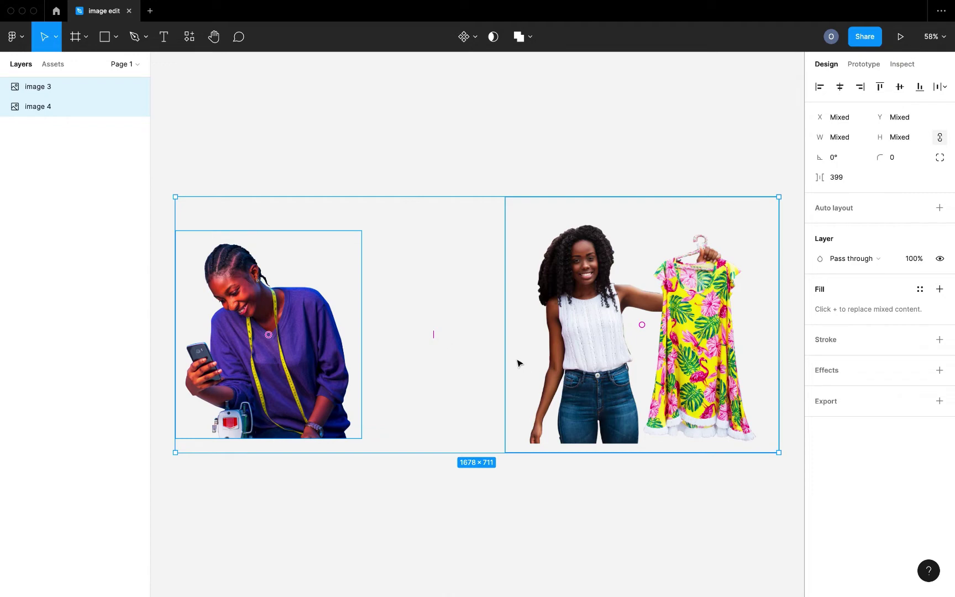
pyautogui.hscroll(3, 518, 363)
pyautogui.scroll(-1, 518, 364)
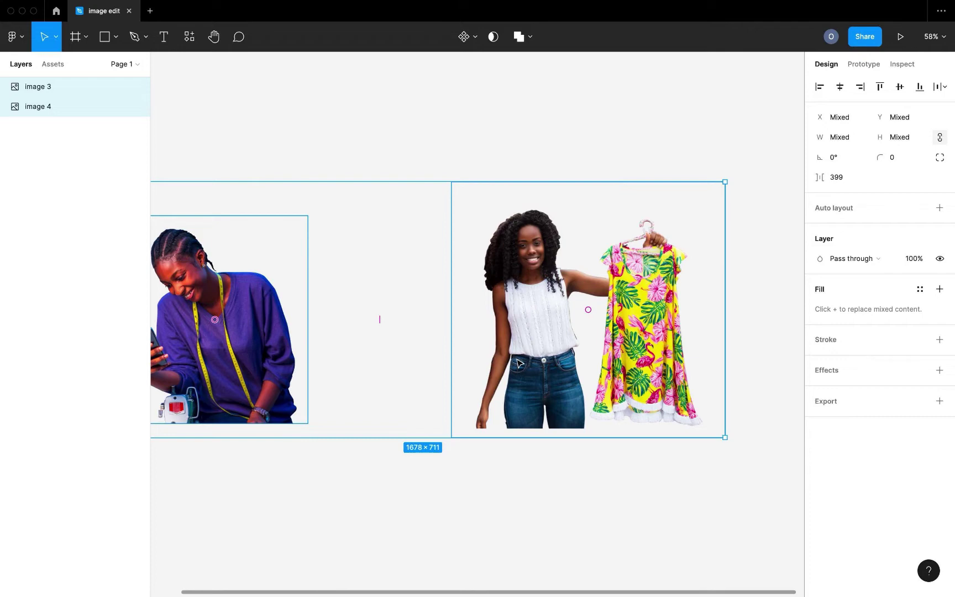
pyautogui.hscroll(6, 518, 362)
pyautogui.scroll(-2, 518, 363)
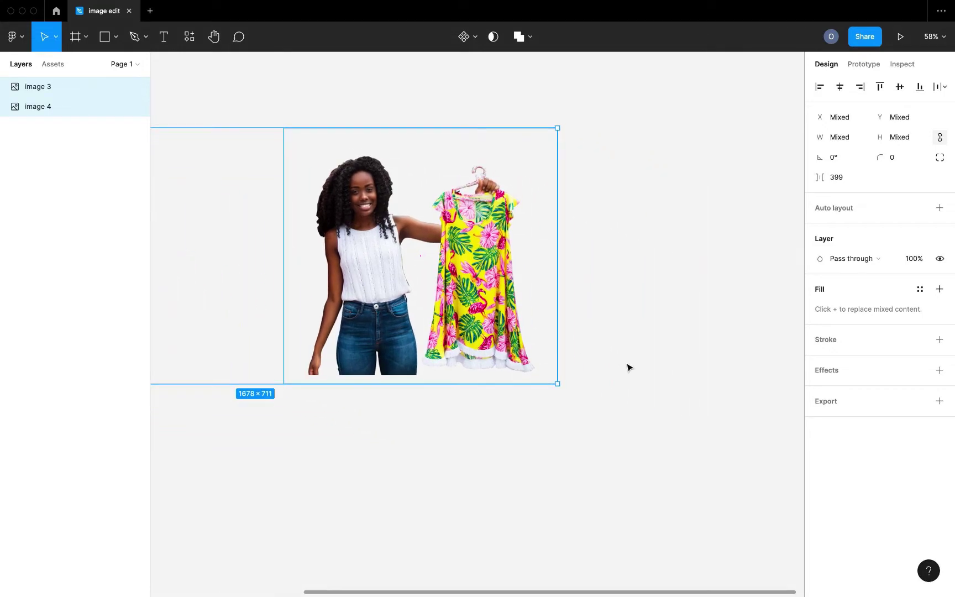
# Move the dress photo, image 4, right and down to X -26, Y -105
pyautogui.click(601, 271)
pyautogui.click(513, 259)
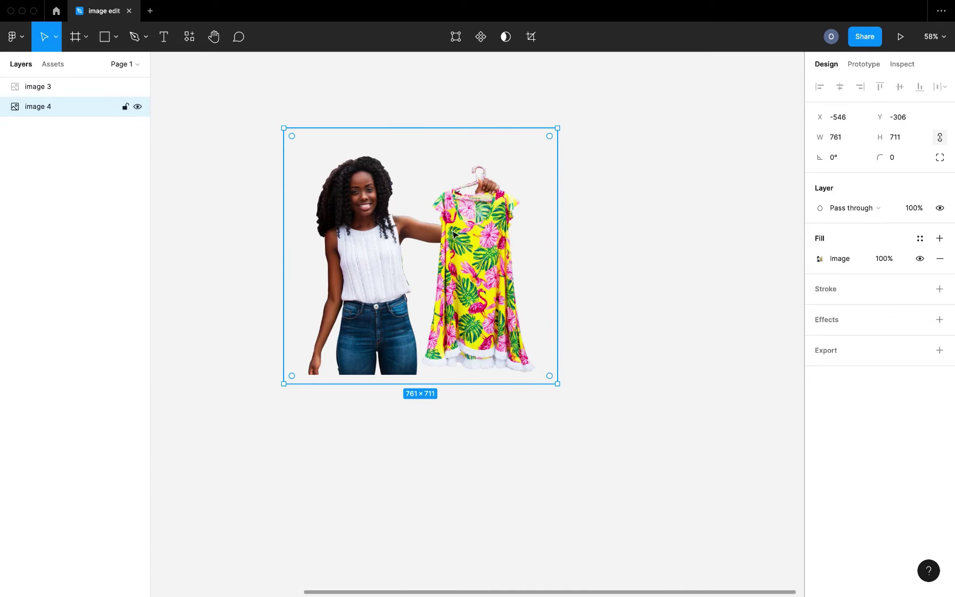
pyautogui.hscroll(2, 365, 219)
pyautogui.scroll(-1, 364, 220)
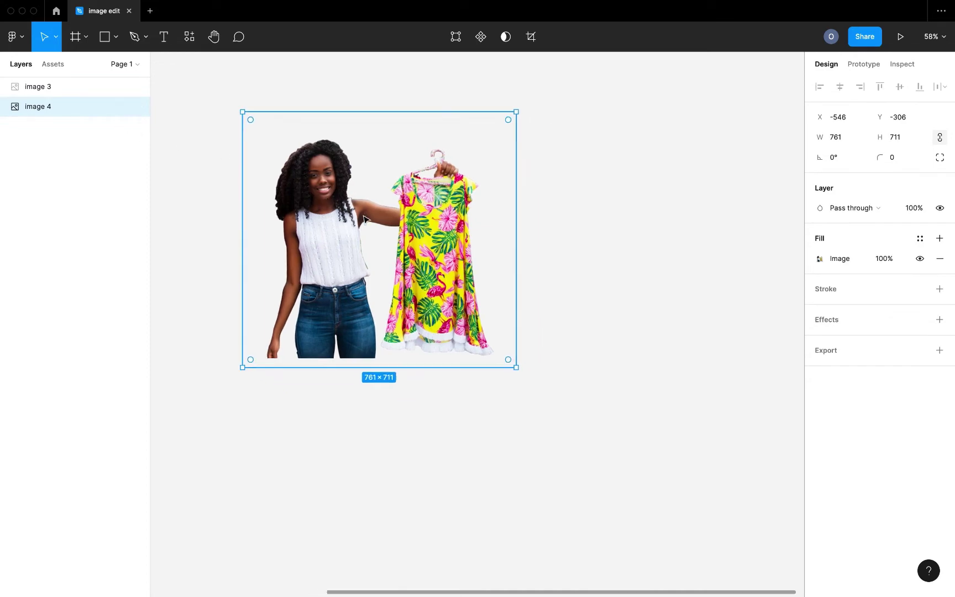
pyautogui.scroll(5, 364, 219)
pyautogui.scroll(-5, 365, 219)
pyautogui.moveTo(351, 226); pyautogui.dragTo(482, 272)
pyautogui.hscroll(3, 462, 256)
pyautogui.scroll(3, 468, 251)
pyautogui.scroll(5, 482, 272)
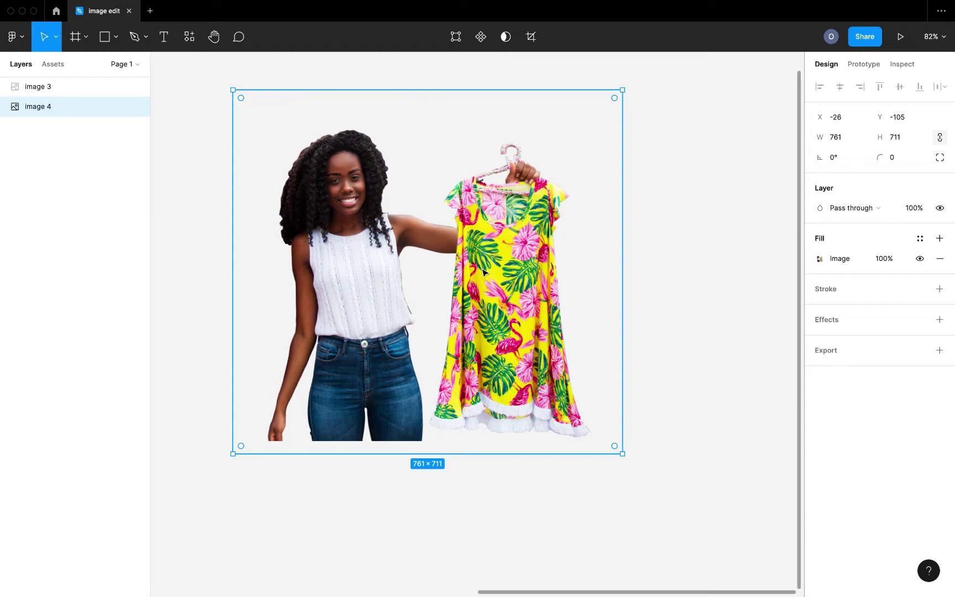
# Draw an ellipse and size it to a 555×555 circle over the woman with the dress
pyautogui.click(116, 36)
pyautogui.click(115, 113)
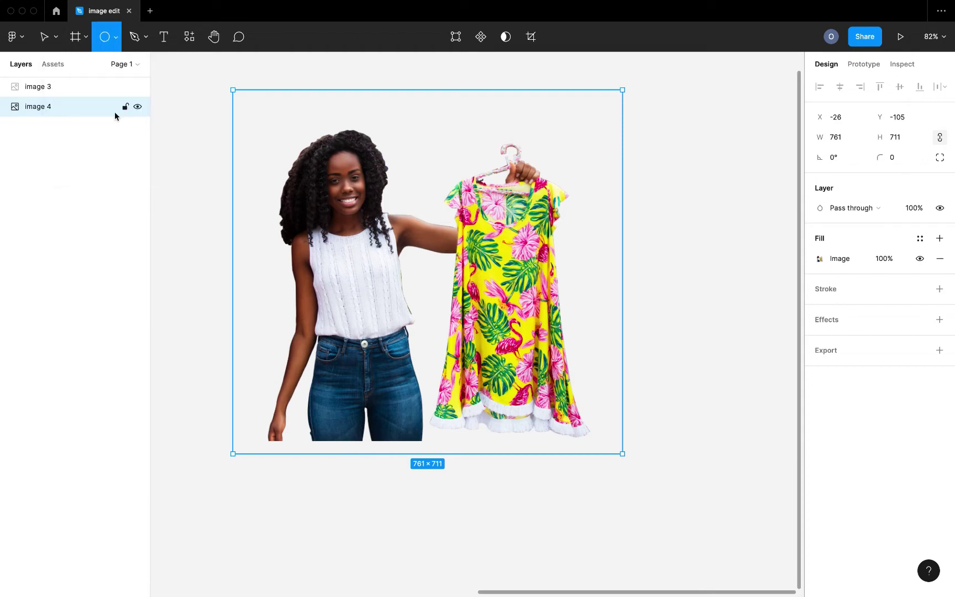
pyautogui.scroll(-5, 666, 249)
pyautogui.hscroll(3, 666, 249)
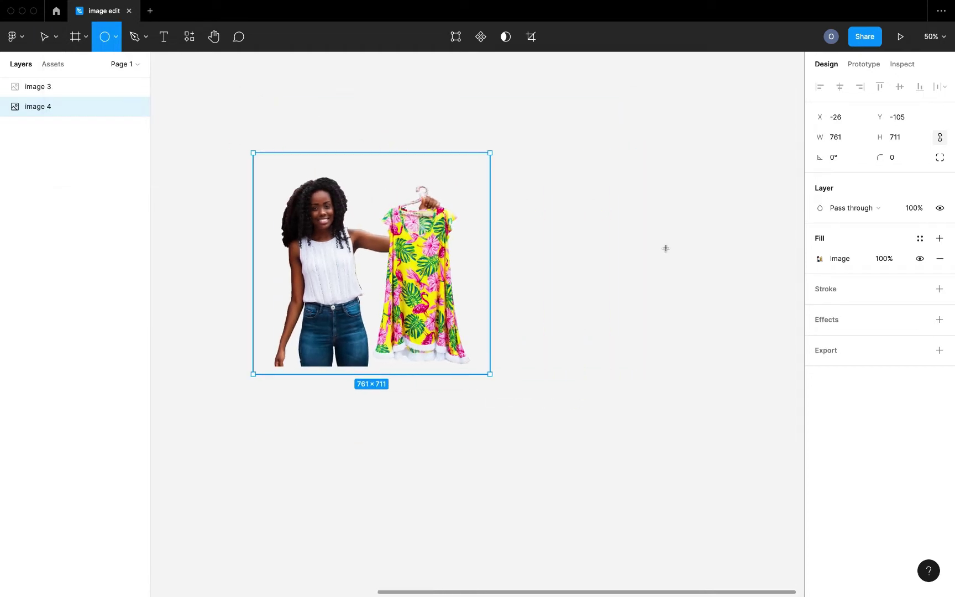
pyautogui.moveTo(537, 174); pyautogui.dragTo(723, 360)
pyautogui.moveTo(636, 280); pyautogui.dragTo(367, 291)
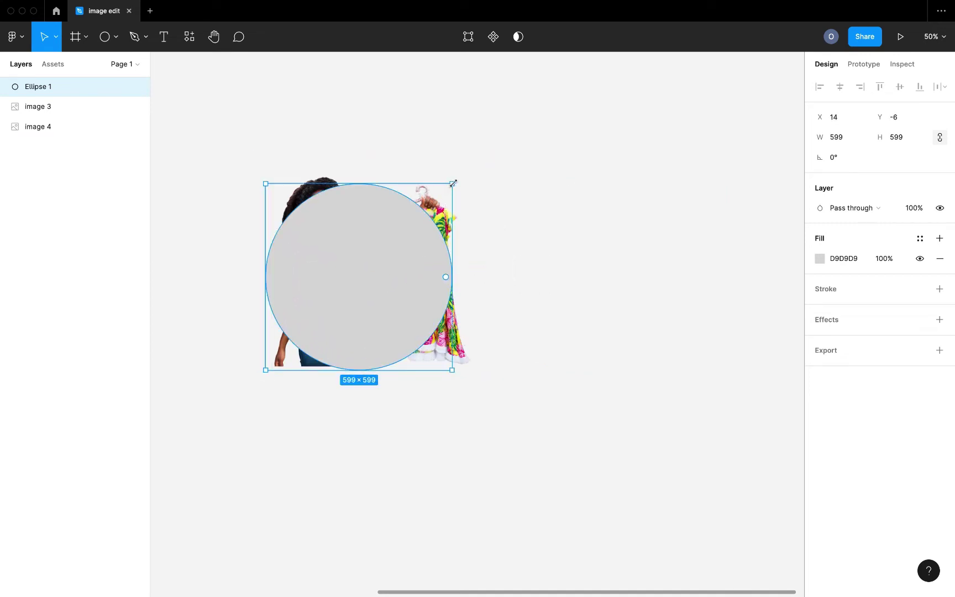
pyautogui.moveTo(454, 183); pyautogui.dragTo(438, 197)
pyautogui.moveTo(363, 249); pyautogui.dragTo(351, 245)
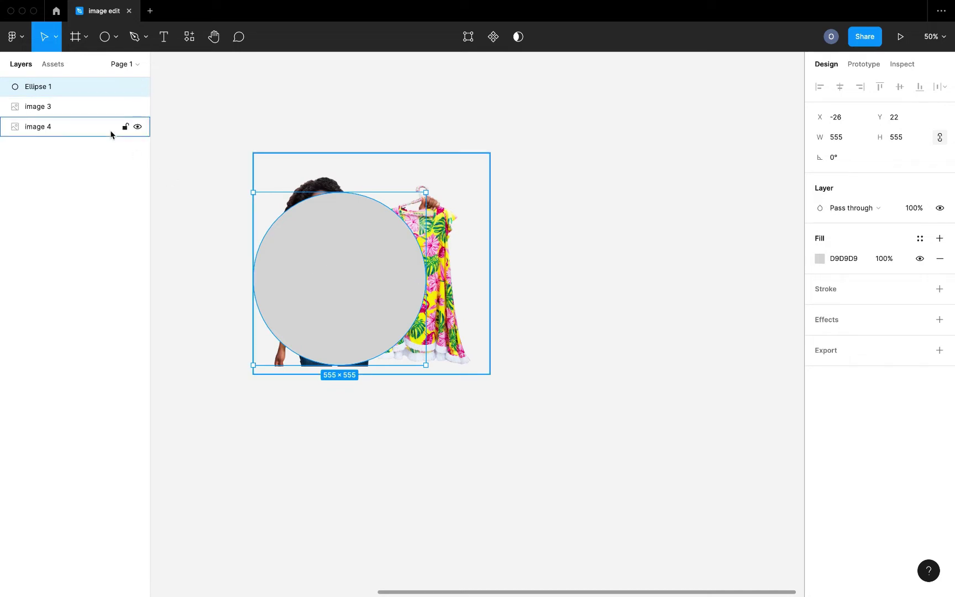
# Move Ellipse 1 below the photo layers so it sits behind the dress photo
pyautogui.moveTo(71, 91); pyautogui.dragTo(54, 135)
pyautogui.click(49, 107)
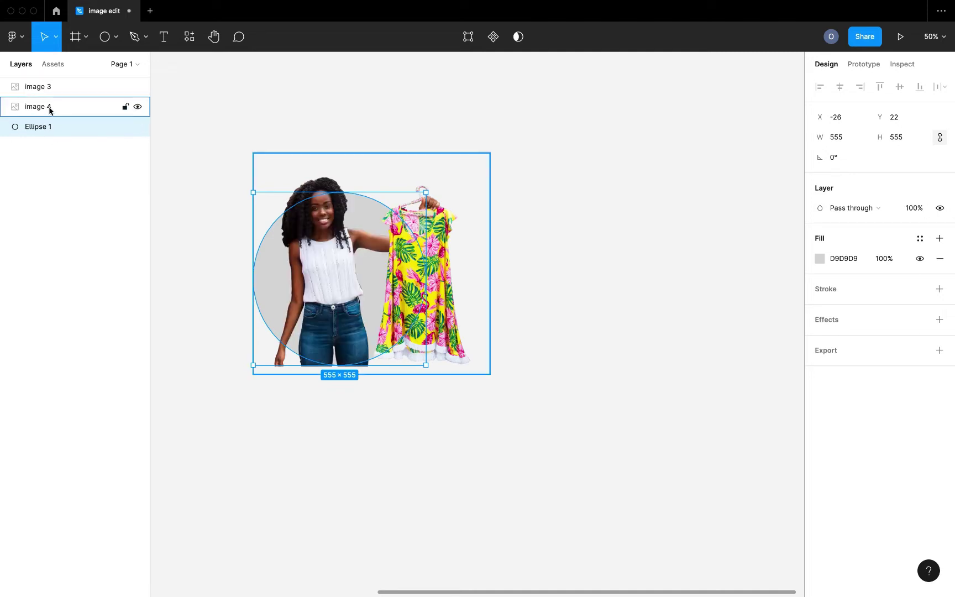
pyautogui.scroll(3, 243, 215)
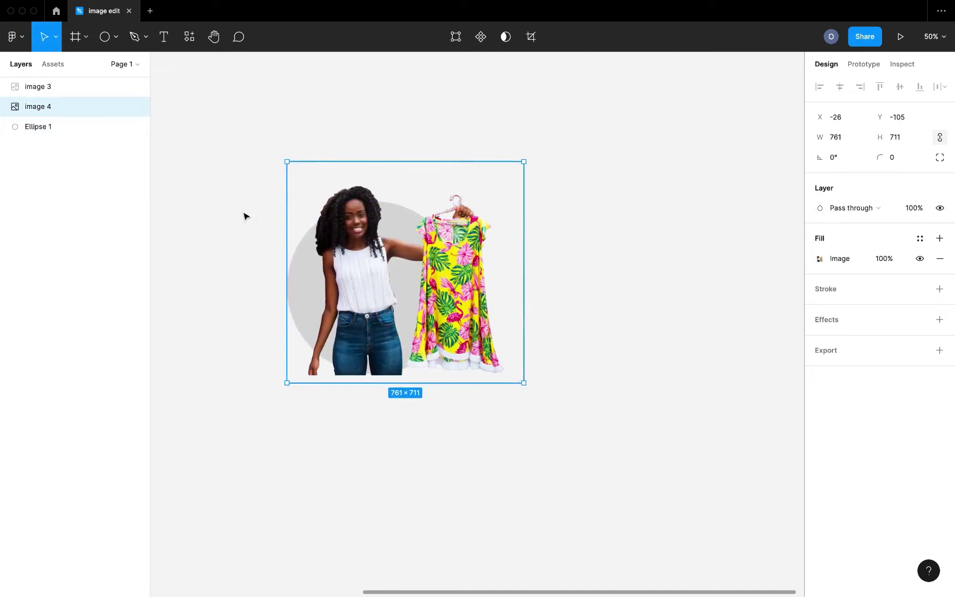
pyautogui.scroll(-3, 423, 331)
pyautogui.hscroll(2, 424, 331)
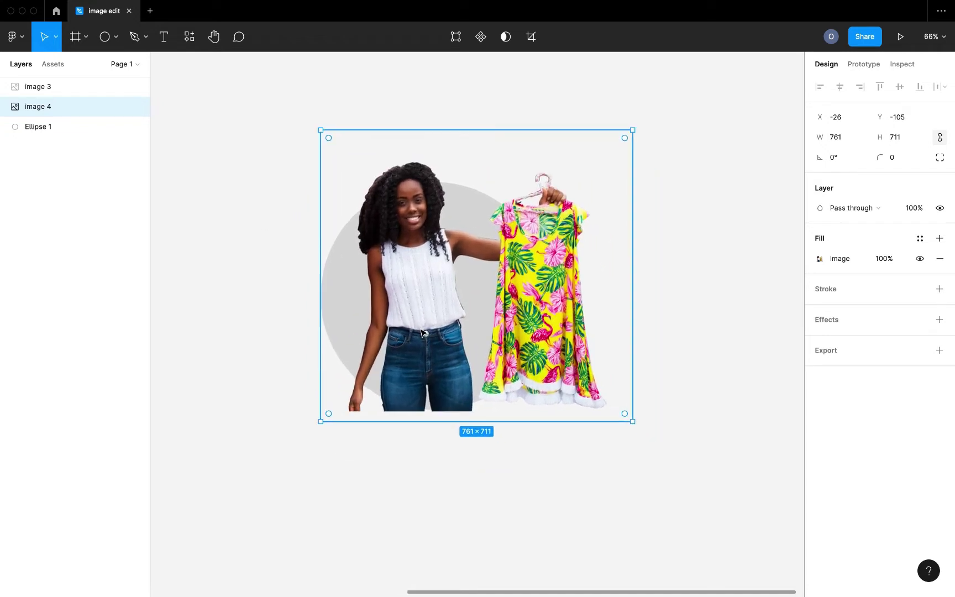
# Trial-mask image 4 with Ellipse 1, undo it, then Alt-drag a duplicate pair upward
pyautogui.moveTo(238, 165); pyautogui.dragTo(561, 420)
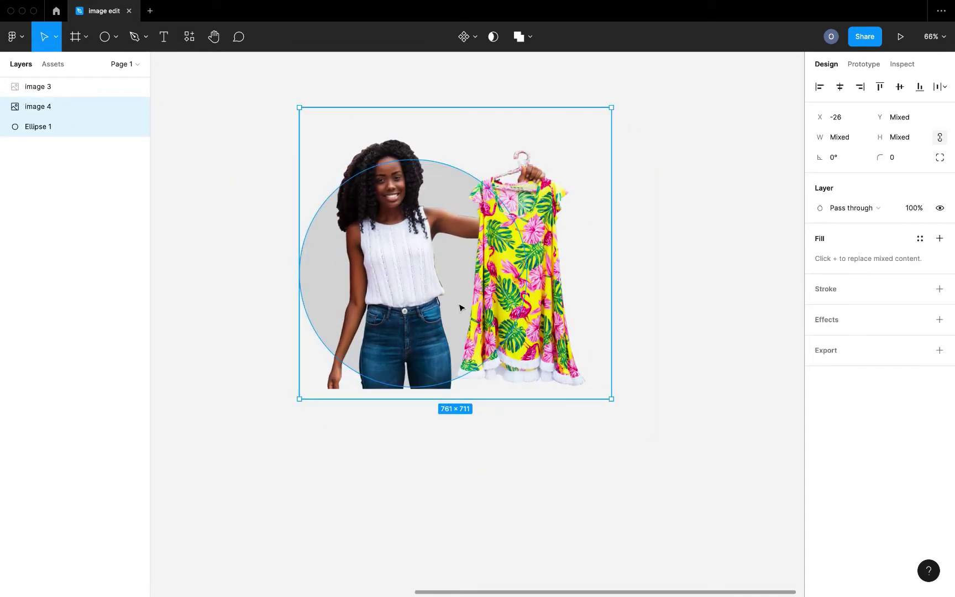
pyautogui.click(493, 37)
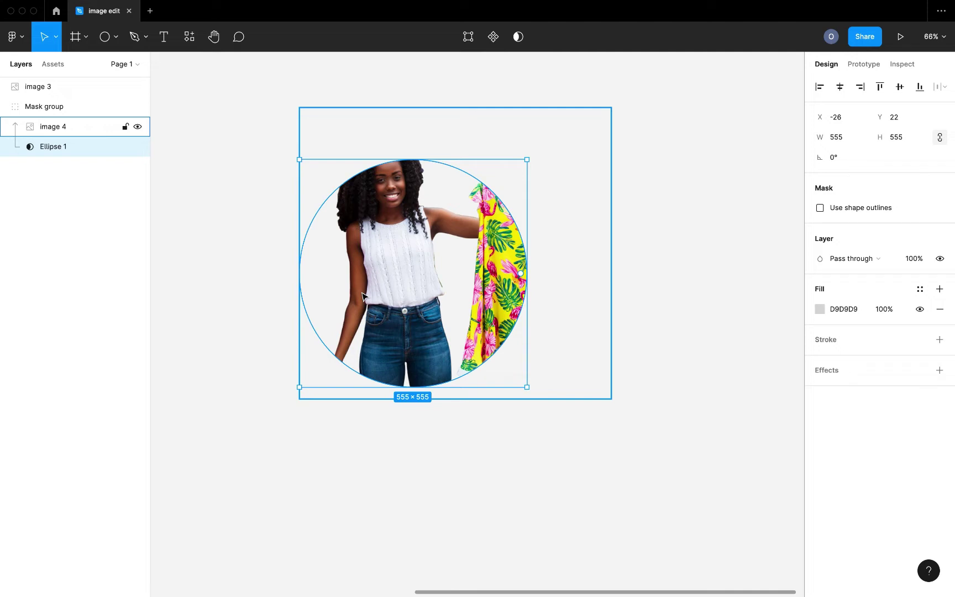
pyautogui.press('super+z')
pyautogui.scroll(5, 368, 296)
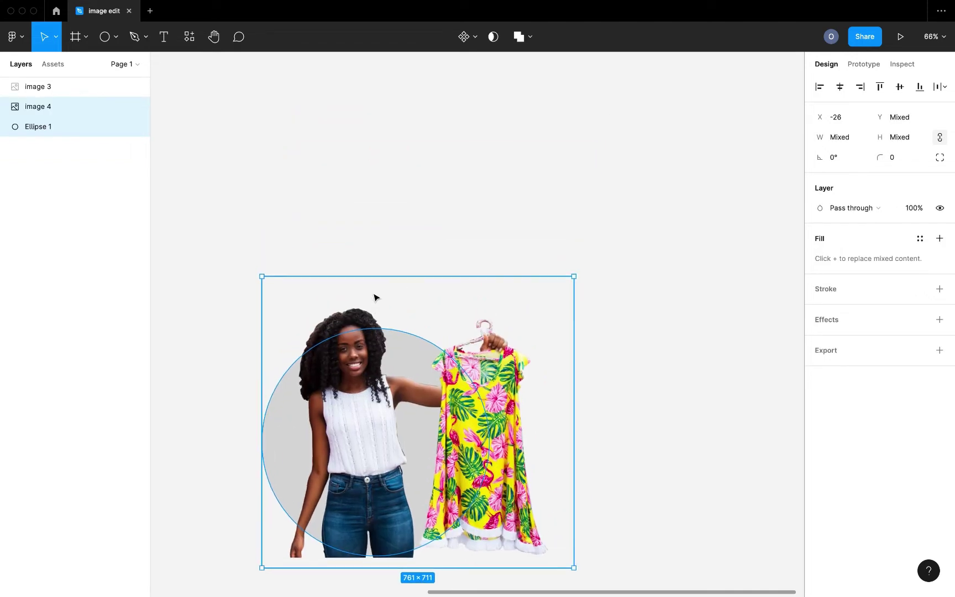
pyautogui.keyDown('ctrl'); pyautogui.scroll(-3, 375, 298); pyautogui.keyUp('ctrl')
pyautogui.keyDown('alt'); pyautogui.moveTo(381, 373); pyautogui.dragTo(367, 132); pyautogui.keyUp('alt')
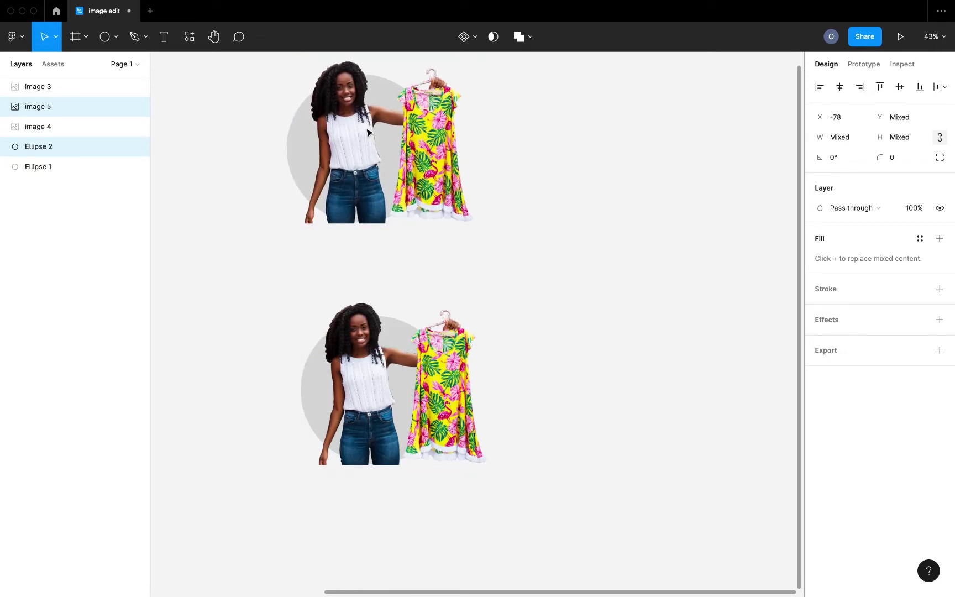
# Mask the lower image 4 with Ellipse 1 using Use as mask
pyautogui.scroll(-2, 344, 260)
pyautogui.hscroll(-3, 343, 261)
pyautogui.moveTo(314, 246); pyautogui.dragTo(500, 407)
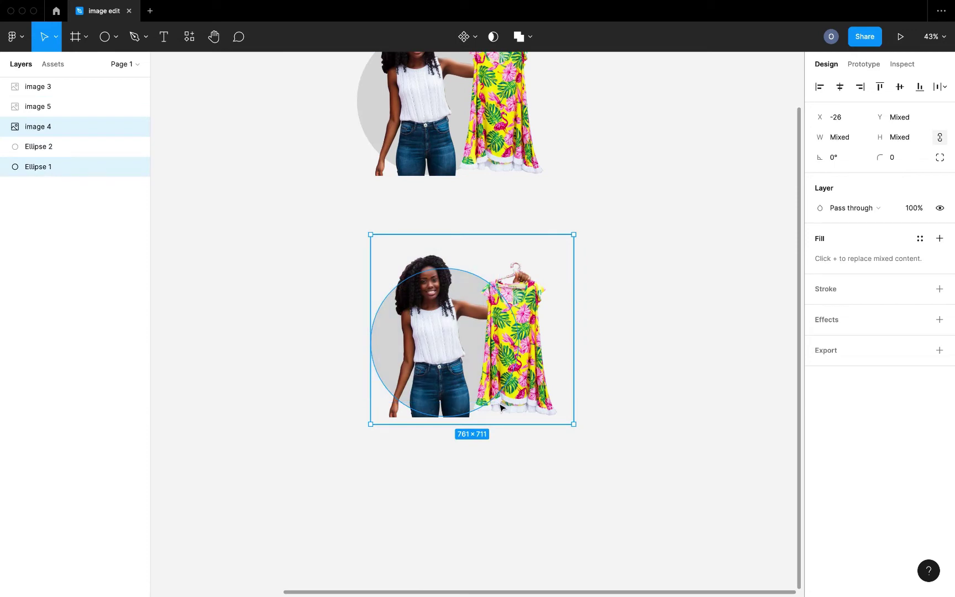
pyautogui.keyDown('ctrl'); pyautogui.scroll(5, 500, 408); pyautogui.keyUp('ctrl')
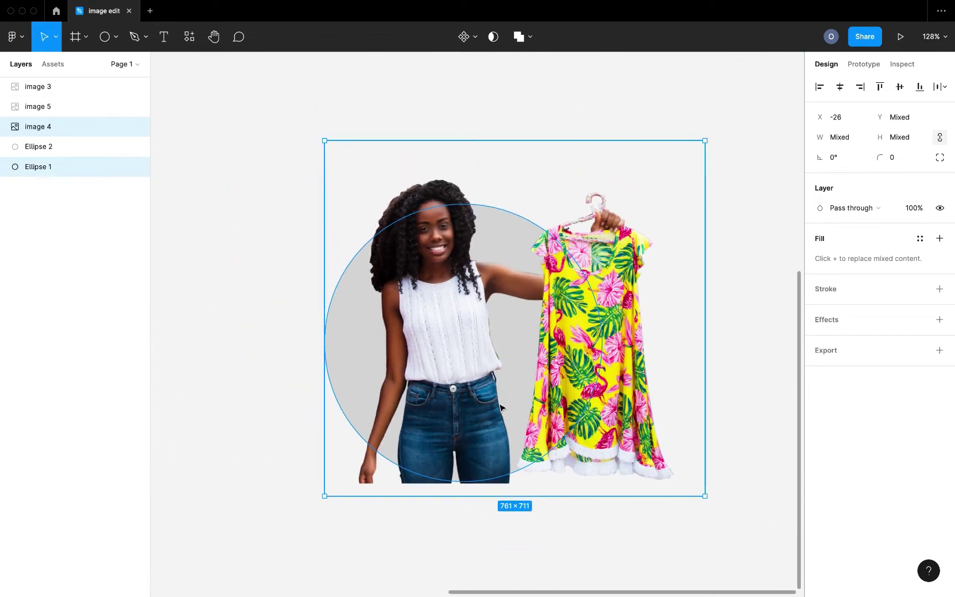
pyautogui.click(494, 37)
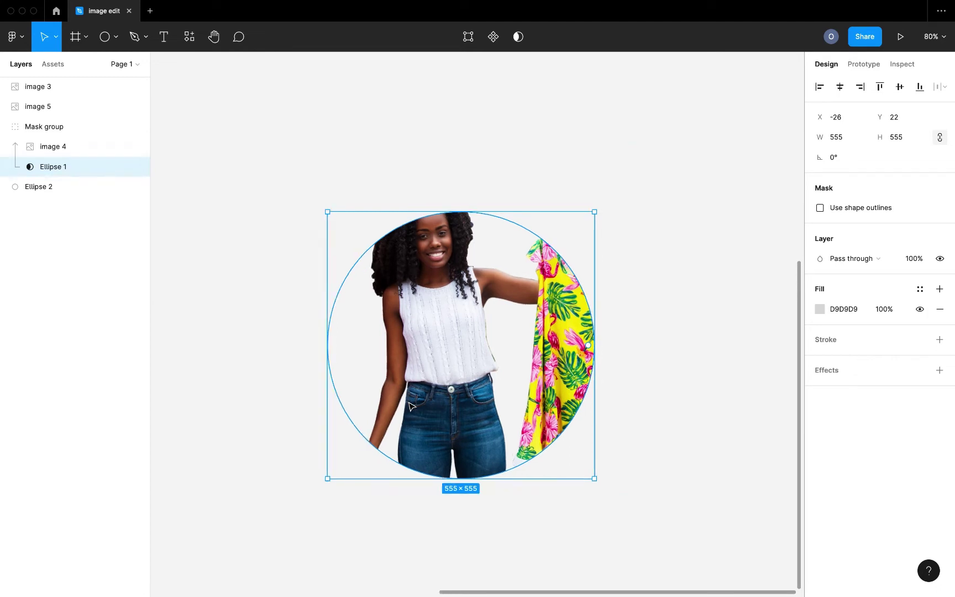
pyautogui.scroll(-5, 409, 406)
pyautogui.click(373, 200)
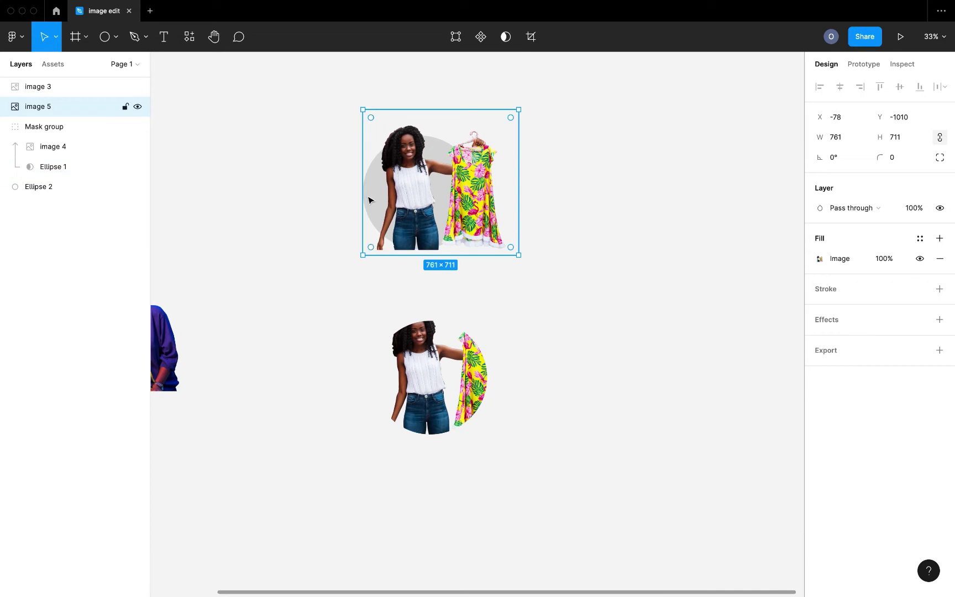
# Move Ellipse 2 down behind the mask group, aligned at X -26, Y 22
pyautogui.click(61, 192)
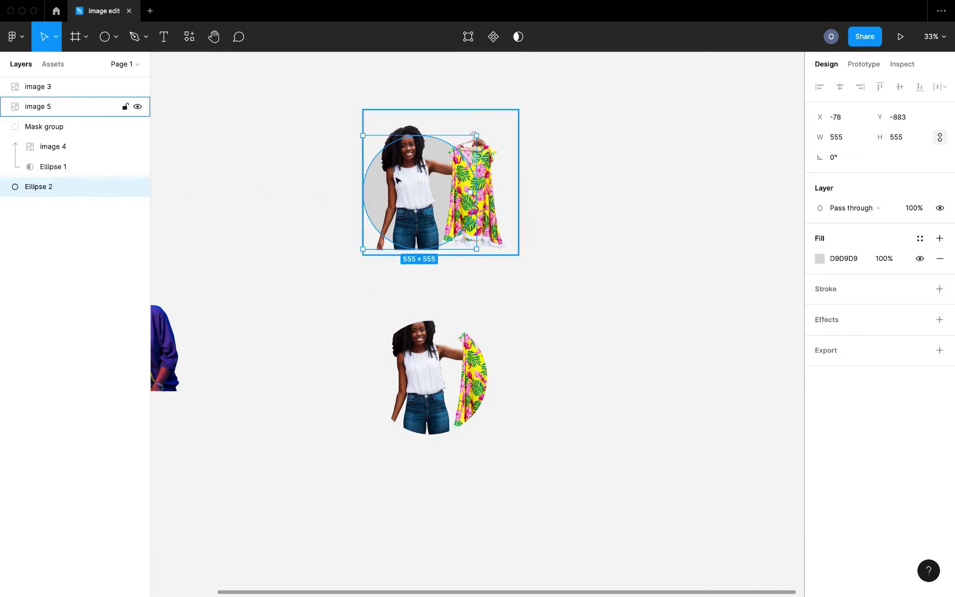
pyautogui.scroll(3, 382, 180)
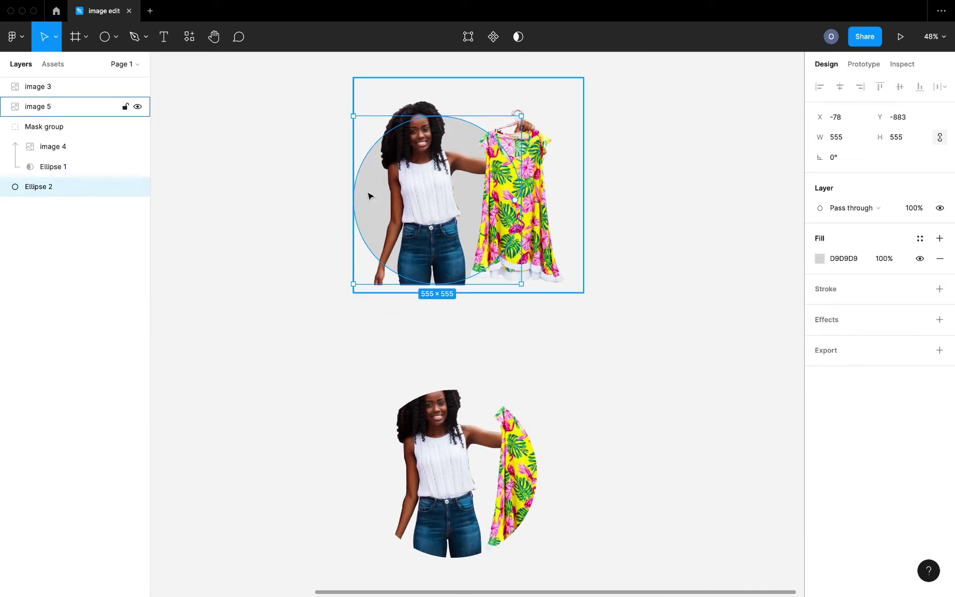
pyautogui.moveTo(369, 196); pyautogui.dragTo(392, 456)
pyautogui.scroll(-3, 398, 450)
pyautogui.scroll(5, 398, 450)
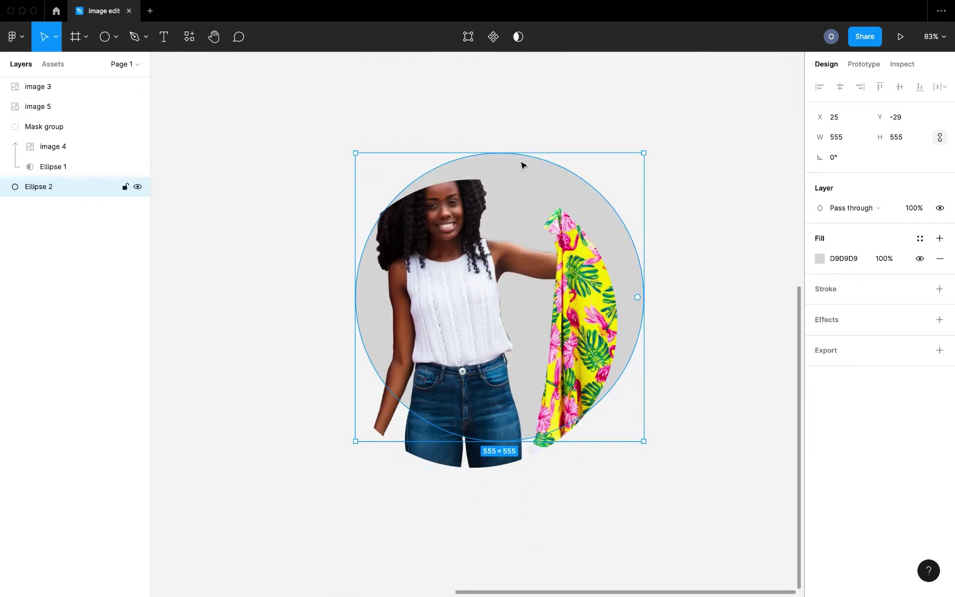
pyautogui.moveTo(509, 197); pyautogui.dragTo(494, 194)
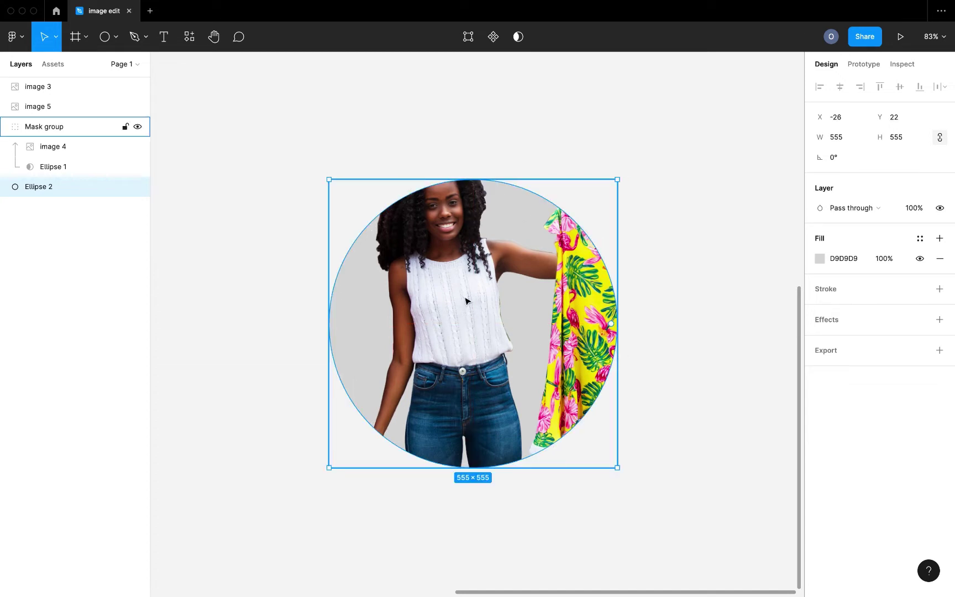
# Fill Ellipse 2 with pink E998CA sampled from the dress with the eyedropper
pyautogui.click(820, 258)
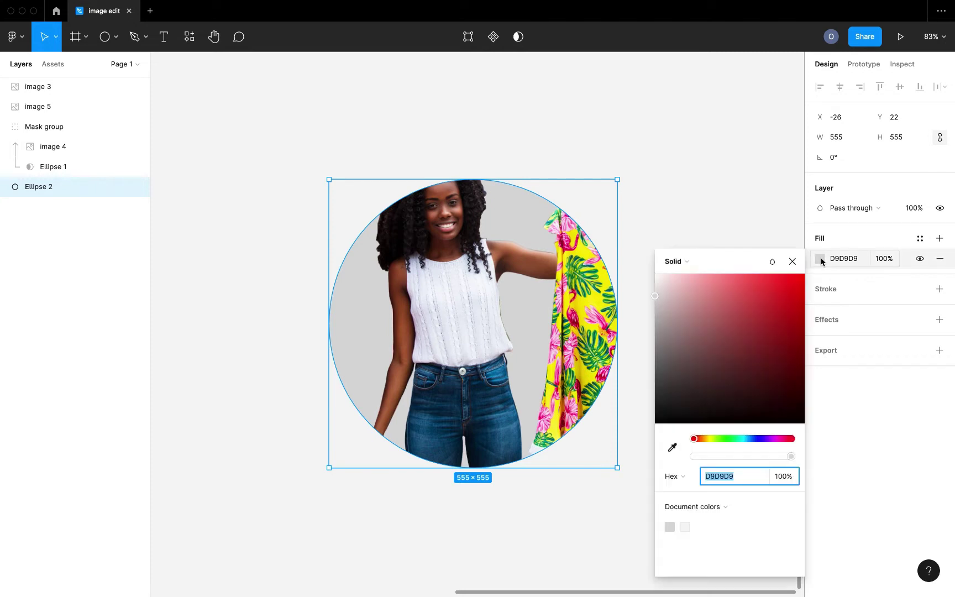
pyautogui.click(672, 447)
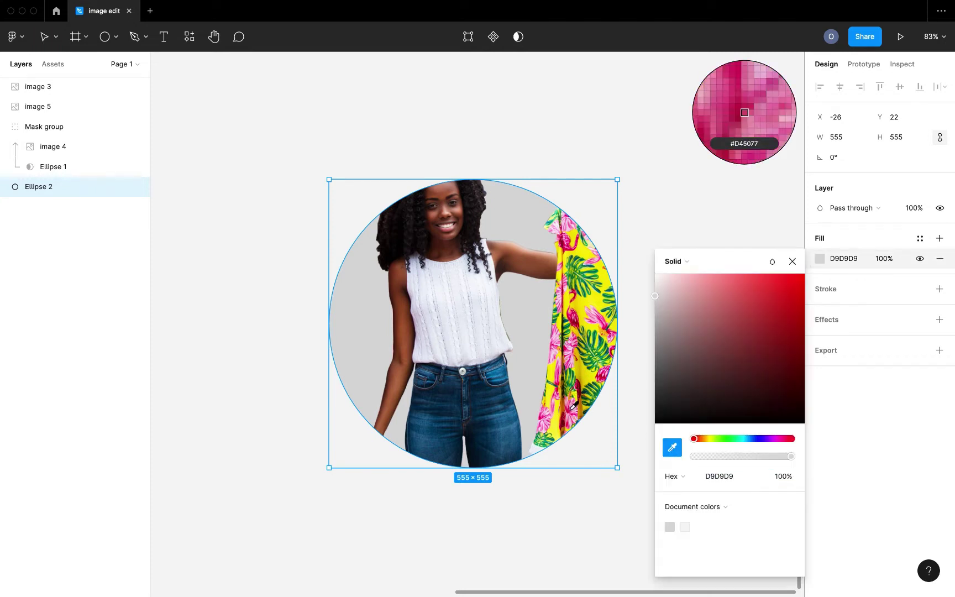
pyautogui.click(573, 407)
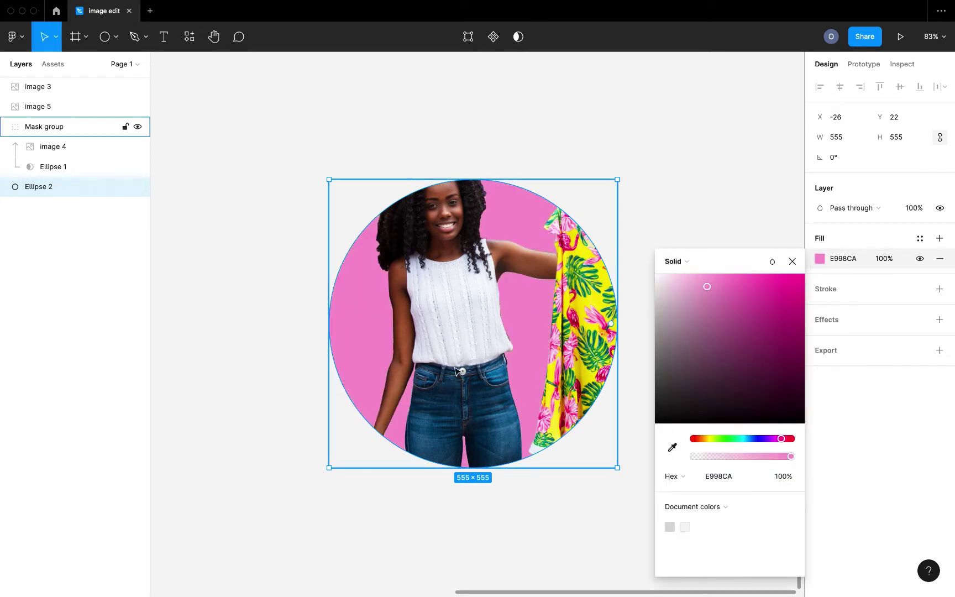
pyautogui.click(695, 189)
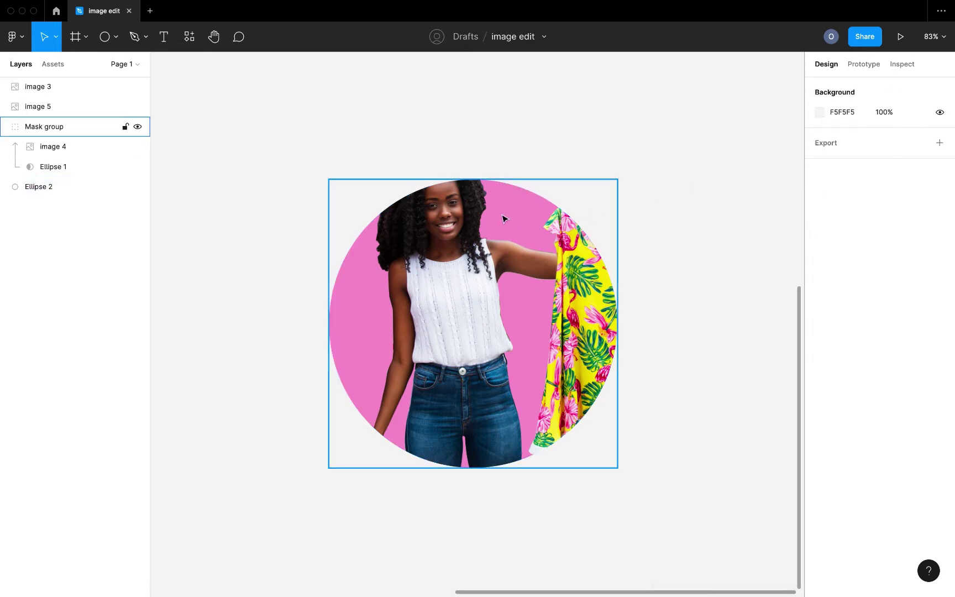
# Move the uncut dress photo, image 5, down over the pink circle to X -26, Y -170
pyautogui.scroll(5, 502, 219)
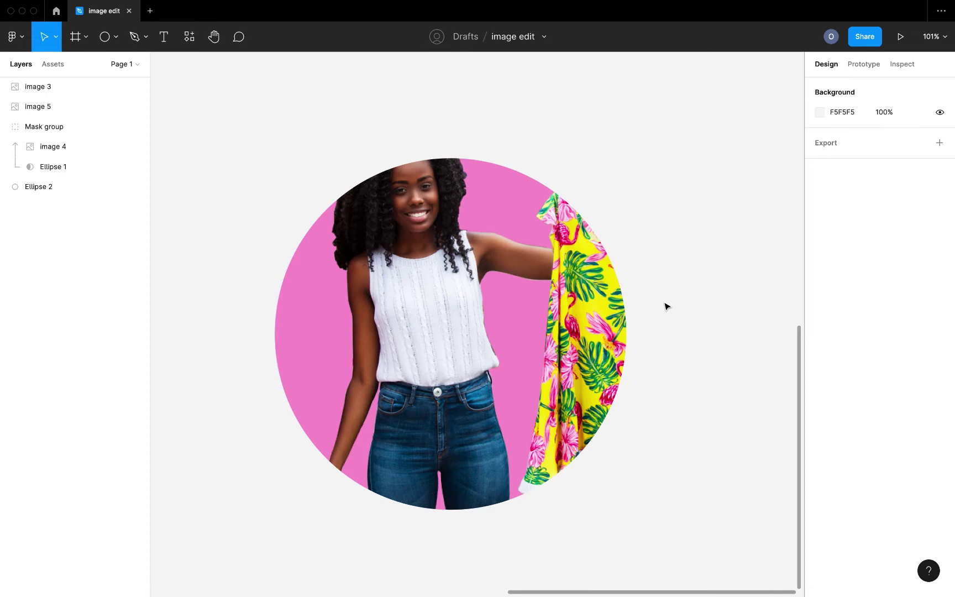
pyautogui.click(473, 301)
pyautogui.scroll(-5, 473, 301)
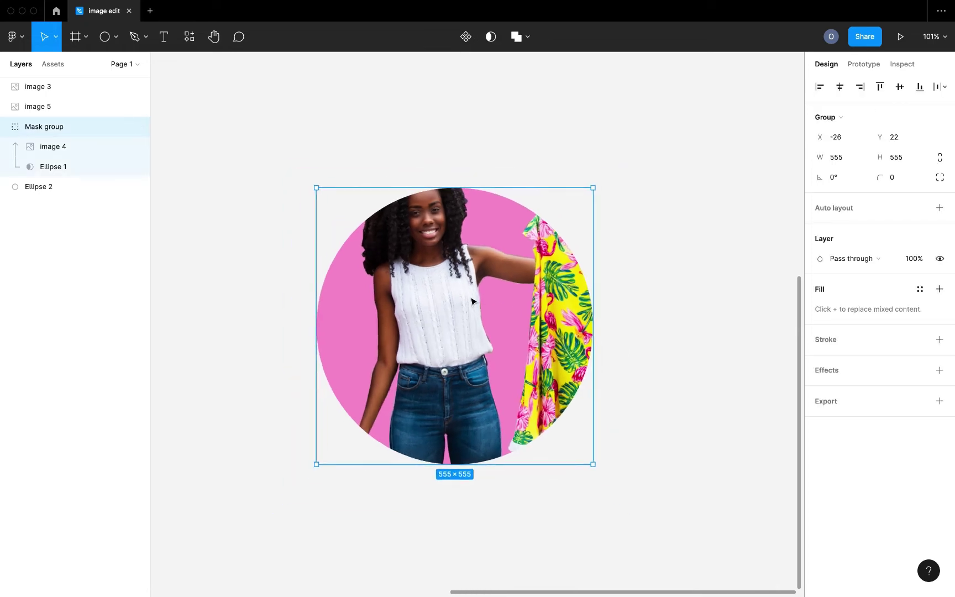
pyautogui.scroll(-4, 502, 260)
pyautogui.scroll(3, 470, 221)
pyautogui.click(425, 126)
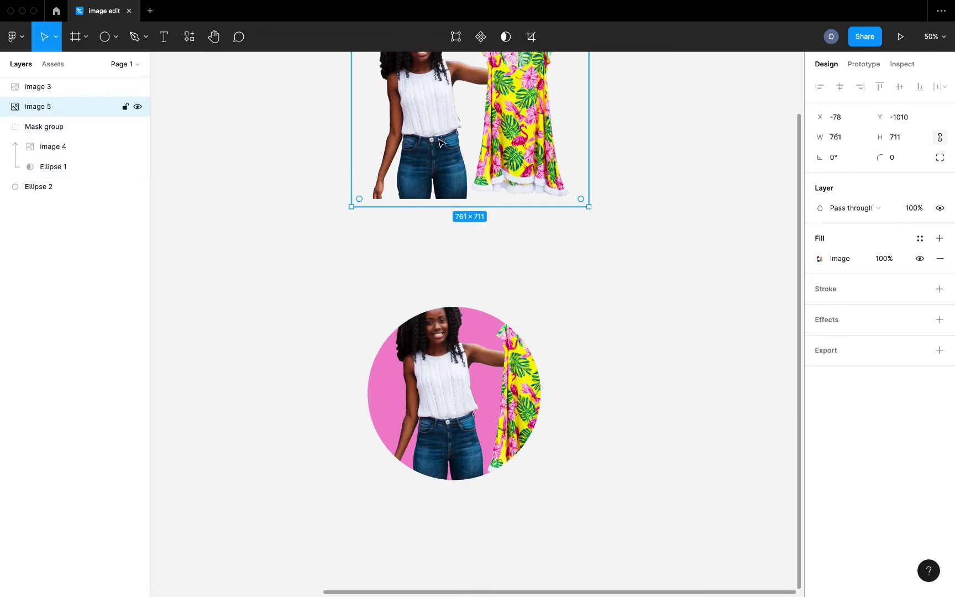
pyautogui.moveTo(440, 143); pyautogui.dragTo(457, 411)
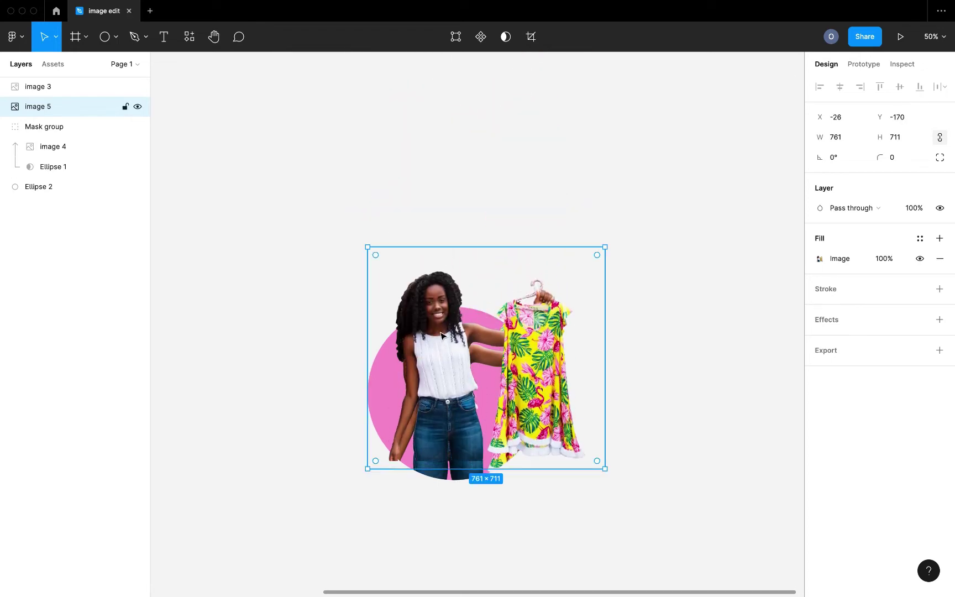
# Drag image 5 lower and nudge it with arrow keys toward the circle picture
pyautogui.scroll(2, 443, 343)
pyautogui.scroll(3, 443, 344)
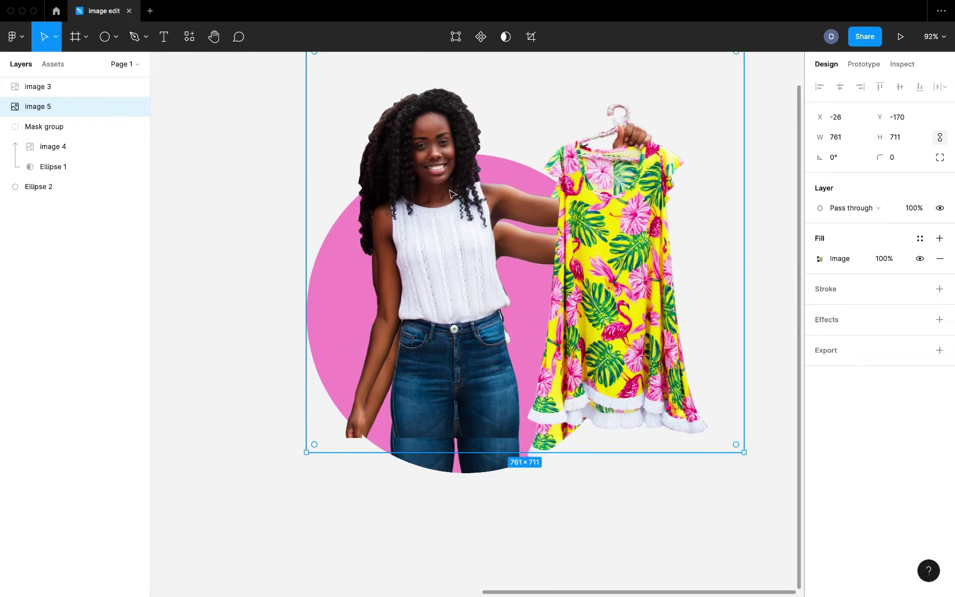
pyautogui.moveTo(443, 256)
pyautogui.mouseDown()
pyautogui.moveTo(446, 273)
pyautogui.moveTo(454, 260)
pyautogui.mouseUp()
pyautogui.scroll(10, 522, 247)
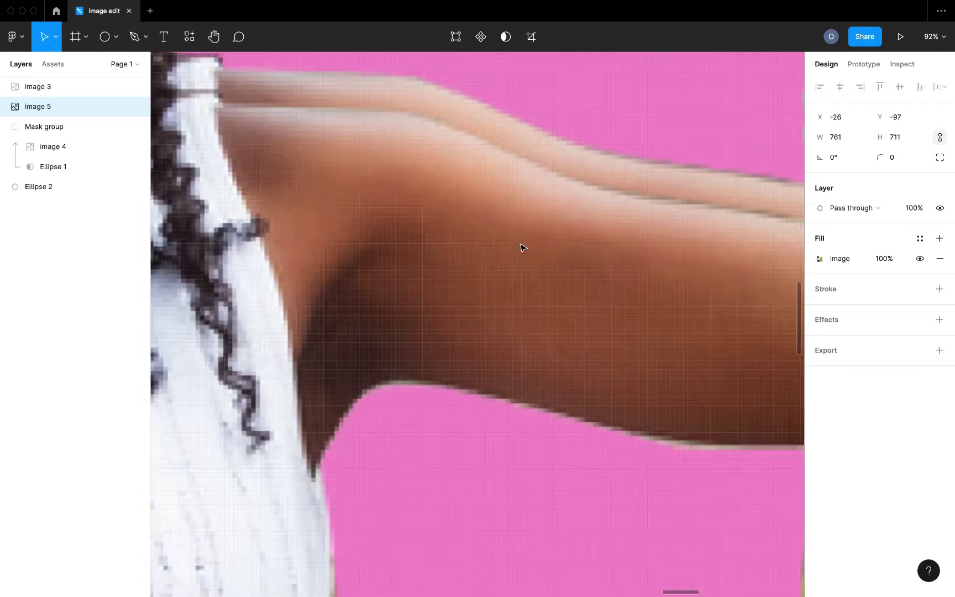
pyautogui.press('Up')
pyautogui.press('Up')
pyautogui.press('Up')
pyautogui.press('Up')
pyautogui.press('Up')
pyautogui.press('Up')
pyautogui.press('Up')
pyautogui.press('Up')
pyautogui.press('Up')
pyautogui.press('Up')
pyautogui.press('Up')
pyautogui.press('Right')
pyautogui.press('Right')
pyautogui.press('Right')
pyautogui.press('Right')
pyautogui.press('Down')
pyautogui.press('Down')
pyautogui.press('Left')
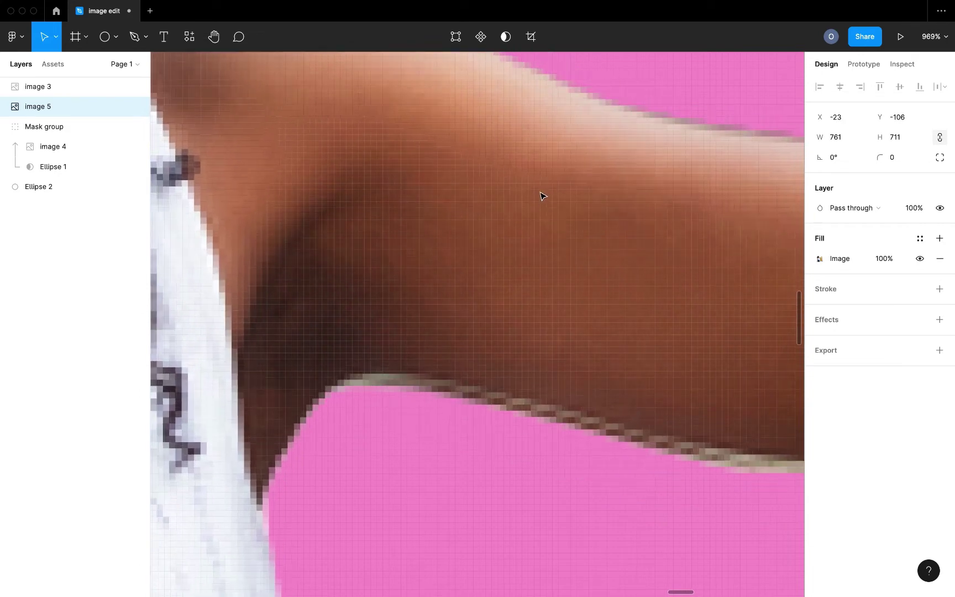
pyautogui.press('Down')
# Fine-tune image 5 to X -27, Y -105 so both figures coincide, then zoom out
pyautogui.scroll(-10, 559, 191)
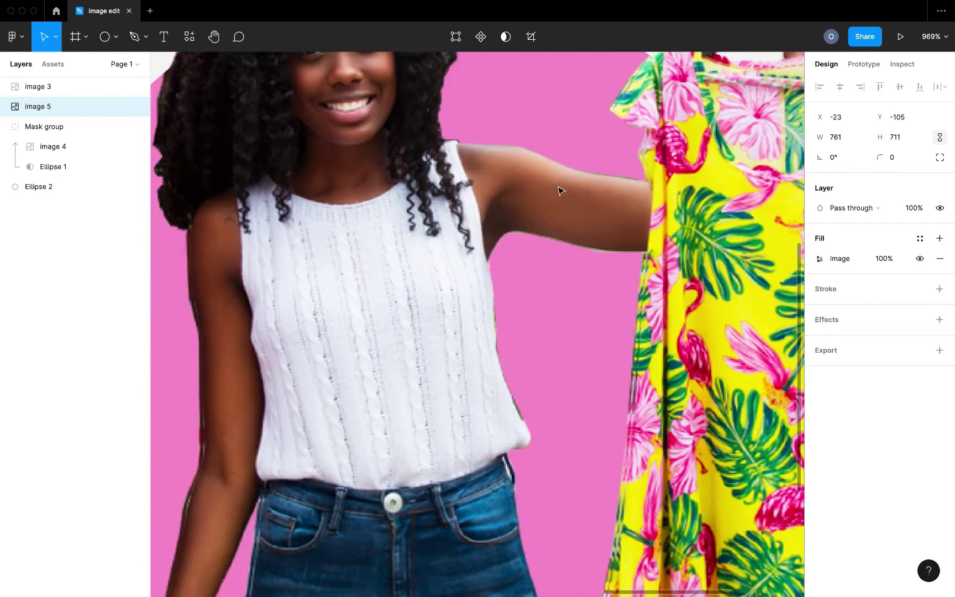
pyautogui.scroll(5, 531, 210)
pyautogui.scroll(2, 511, 223)
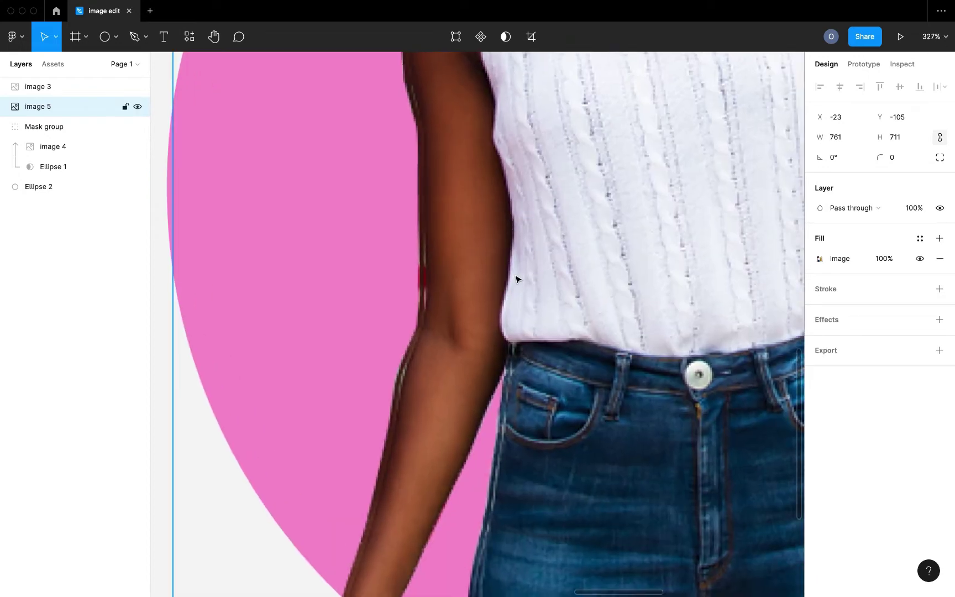
pyautogui.press('Left')
pyautogui.press('Left')
pyautogui.press('Left')
pyautogui.press('Left')
pyautogui.press('Left')
pyautogui.press('Left')
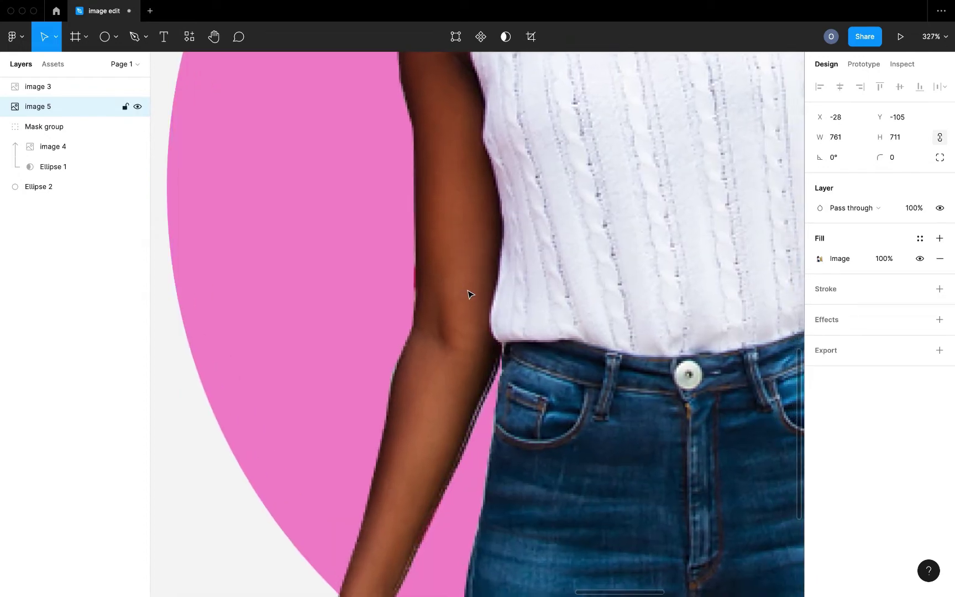
pyautogui.press('Right')
pyautogui.press('Right')
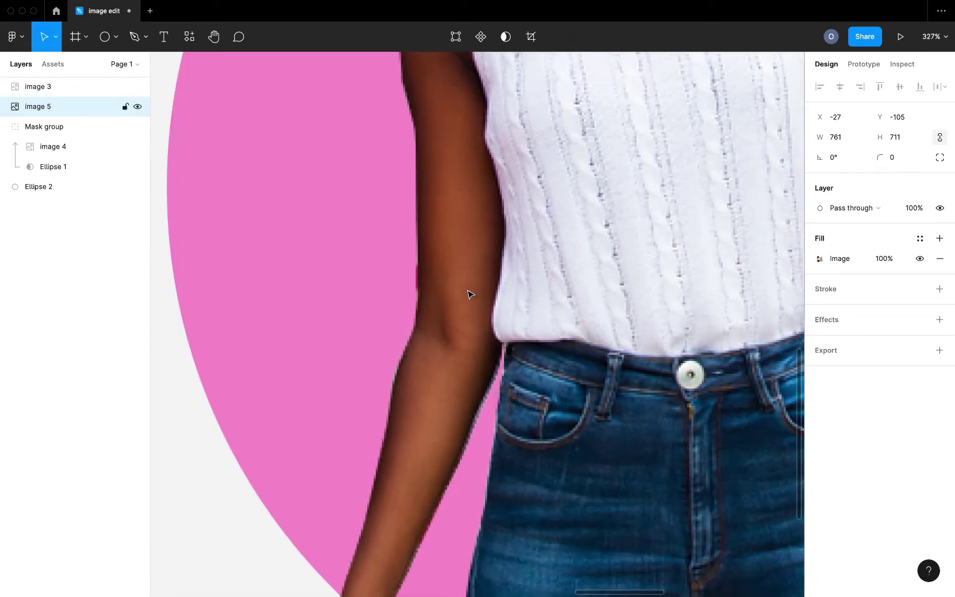
pyautogui.hotkey('shift', '1')
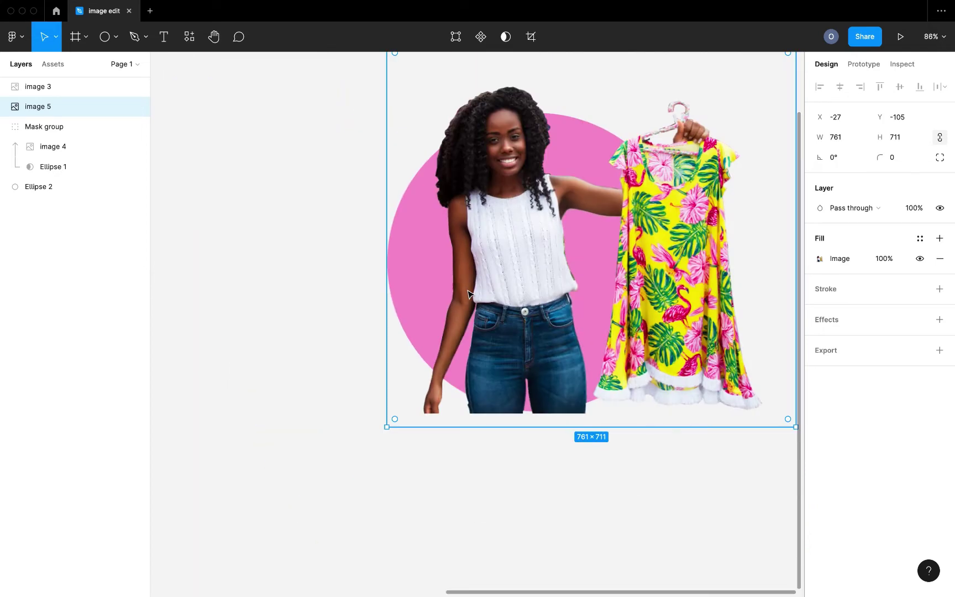
pyautogui.hscroll(3, 468, 295)
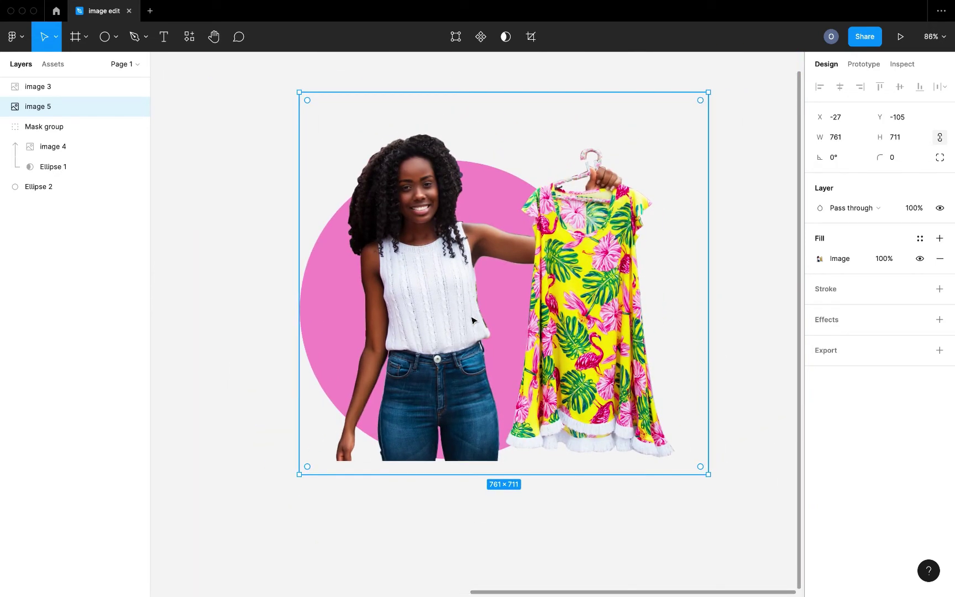
pyautogui.scroll(3, 456, 354)
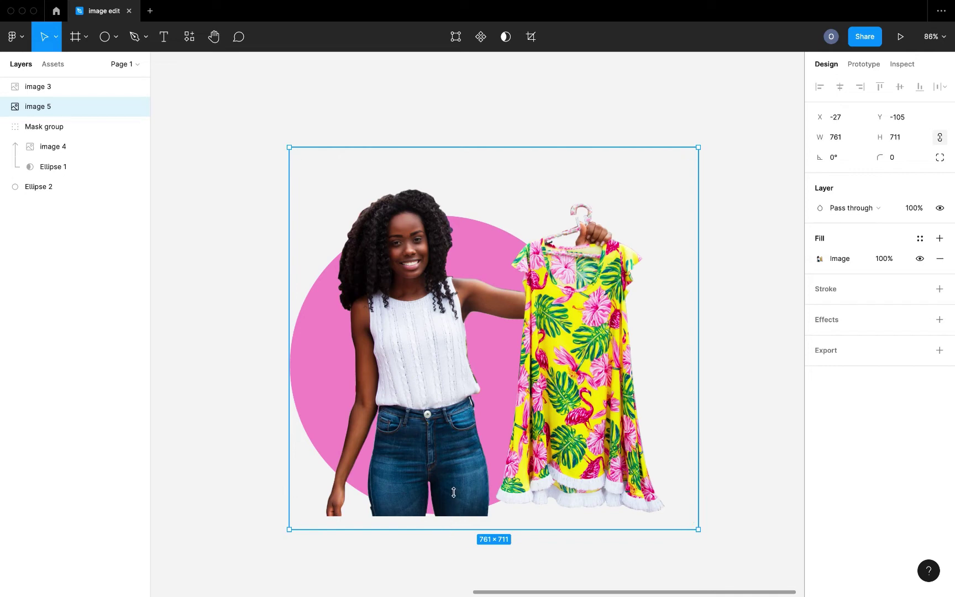
# Crop image 5's bottom edge up to 761×546 so the circle's lower curve shows
pyautogui.moveTo(453, 462); pyautogui.dragTo(453, 440)
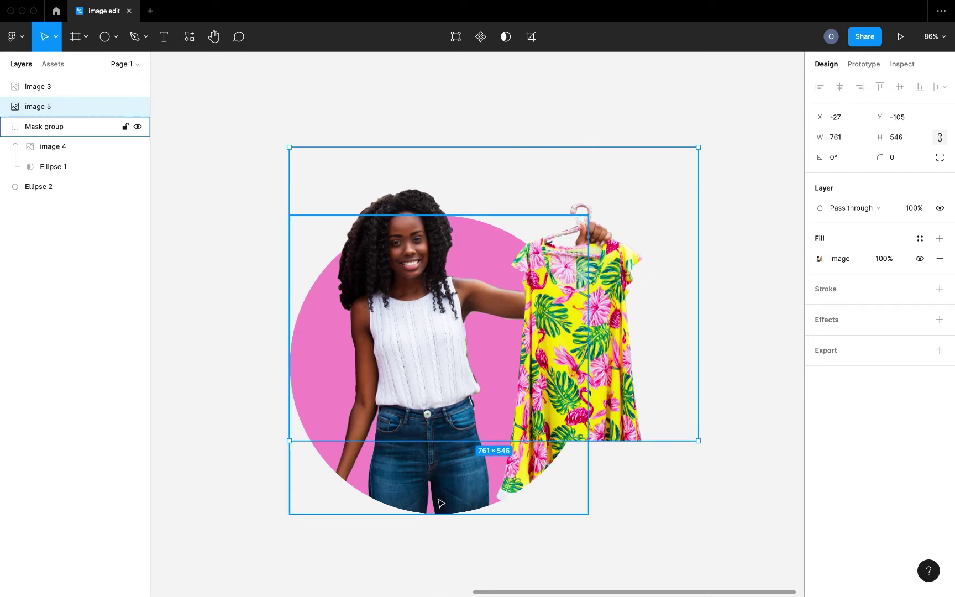
pyautogui.scroll(5, 426, 488)
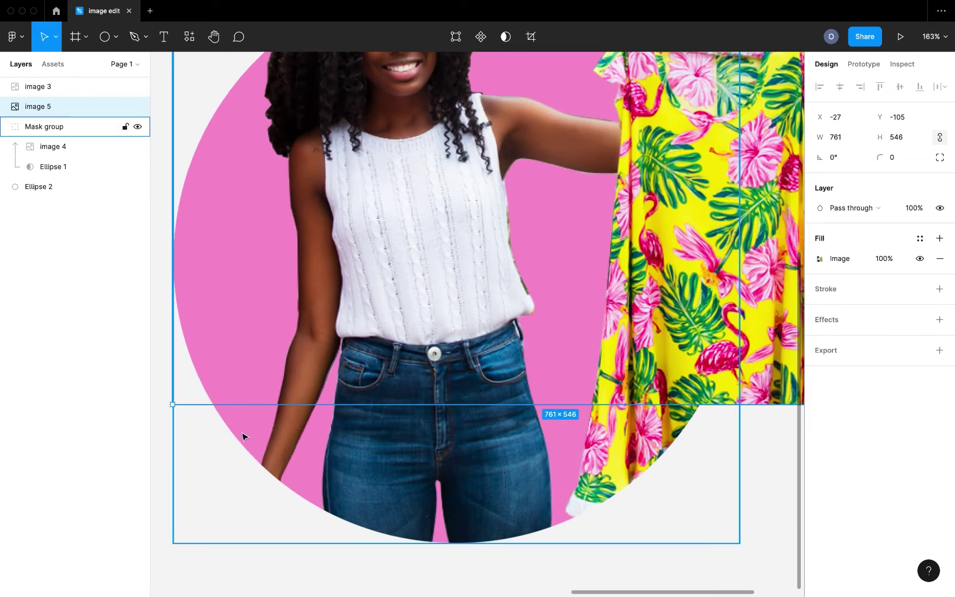
pyautogui.scroll(-5, 473, 488)
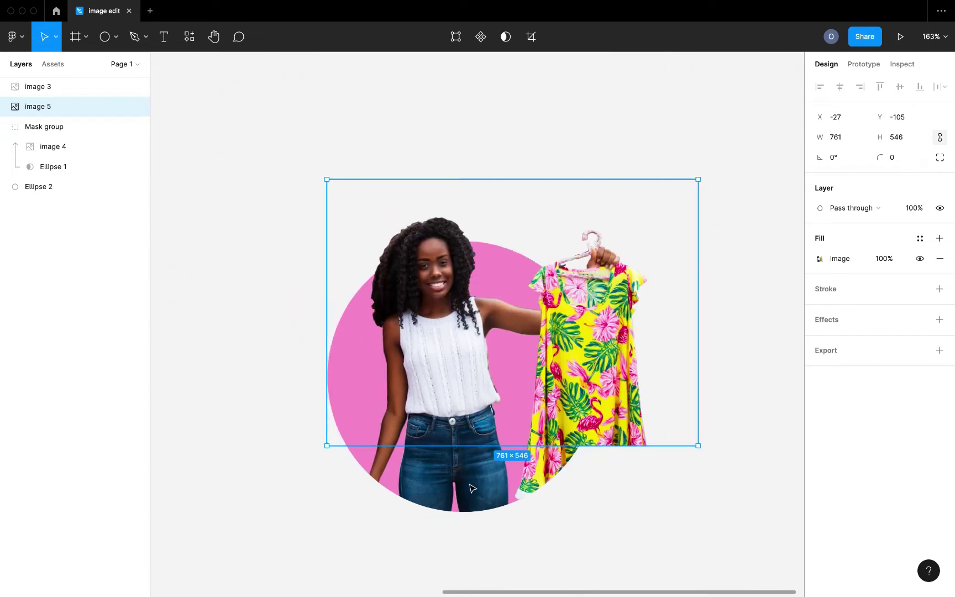
pyautogui.click(486, 535)
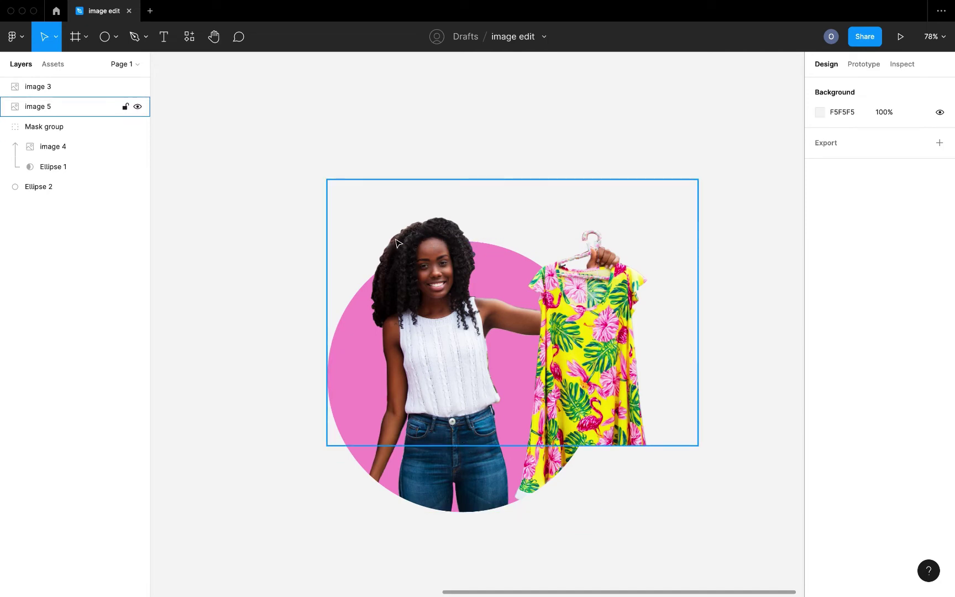
pyautogui.scroll(5, 407, 240)
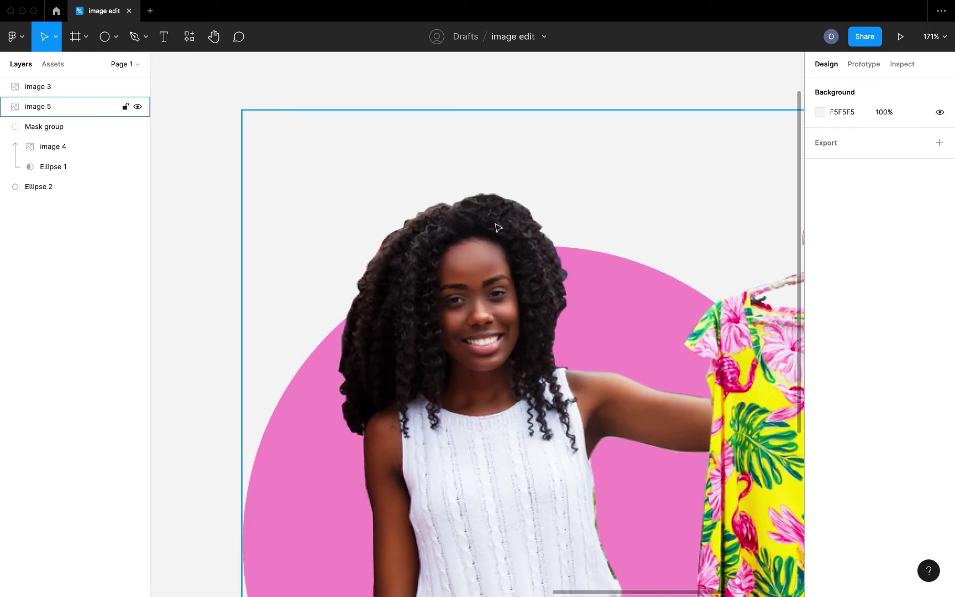
pyautogui.scroll(-5, 442, 361)
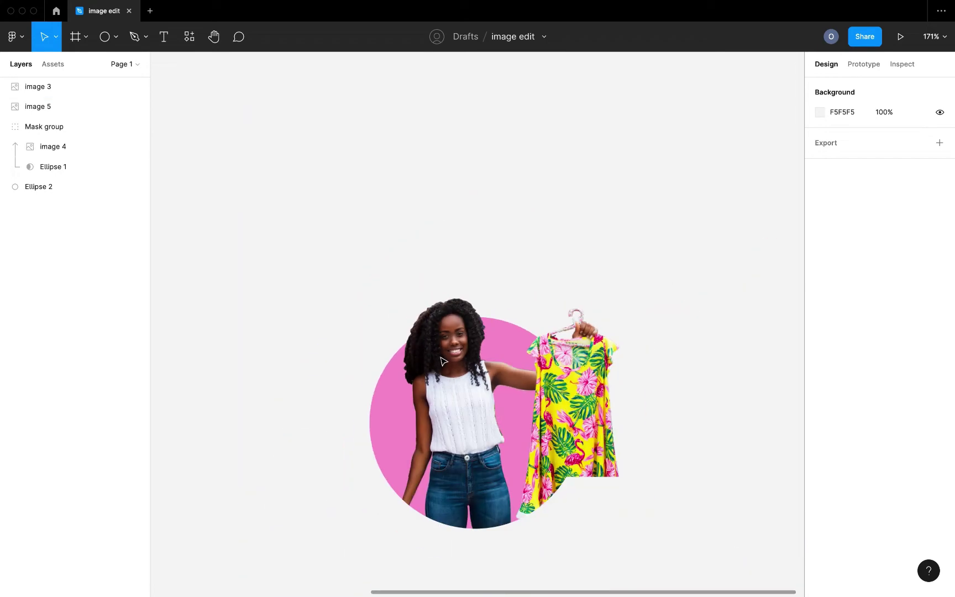
pyautogui.scroll(3, 523, 452)
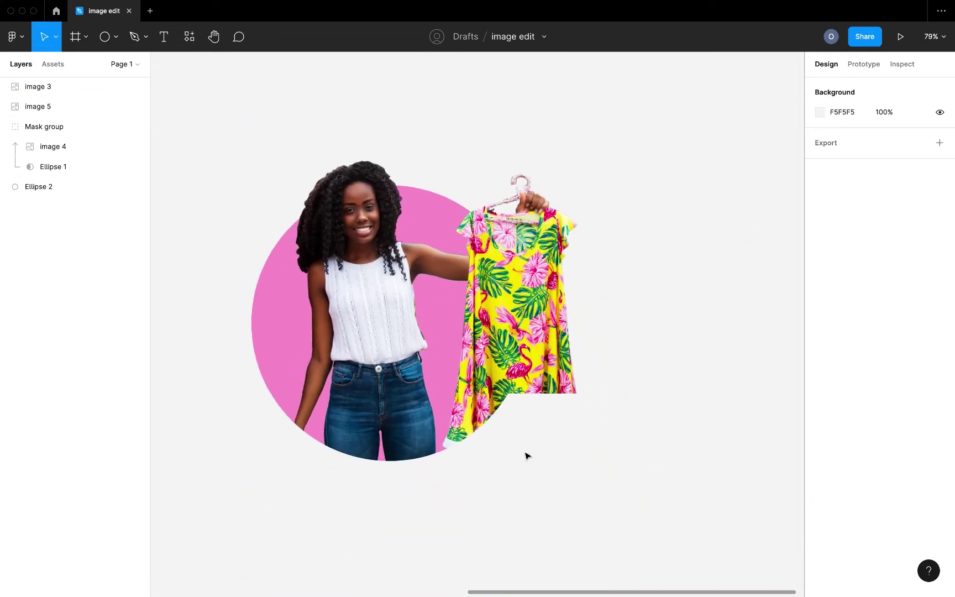
pyautogui.scroll(3, 522, 396)
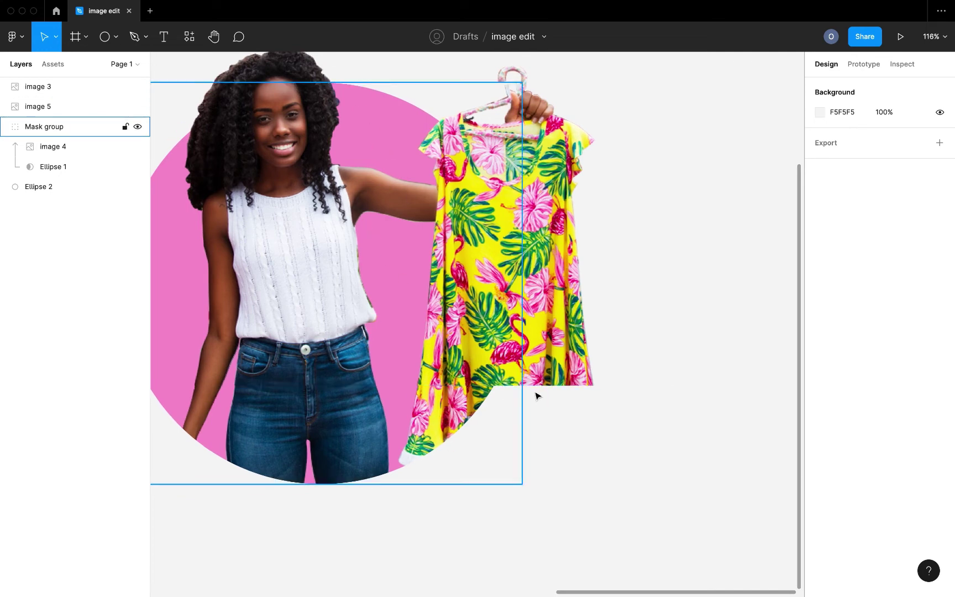
pyautogui.hscroll(-5, 389, 362)
pyautogui.scroll(2, 389, 362)
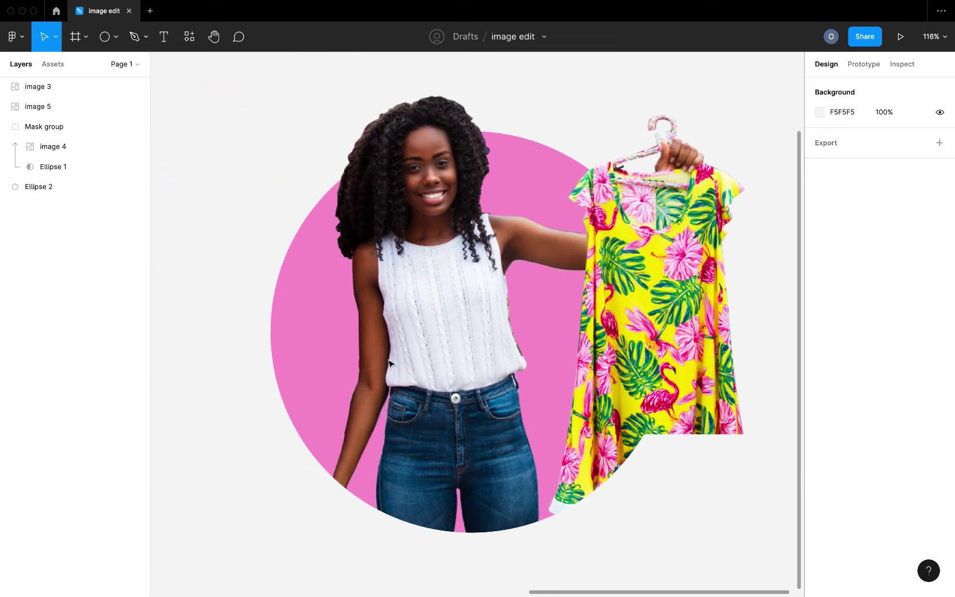
pyautogui.click(426, 338)
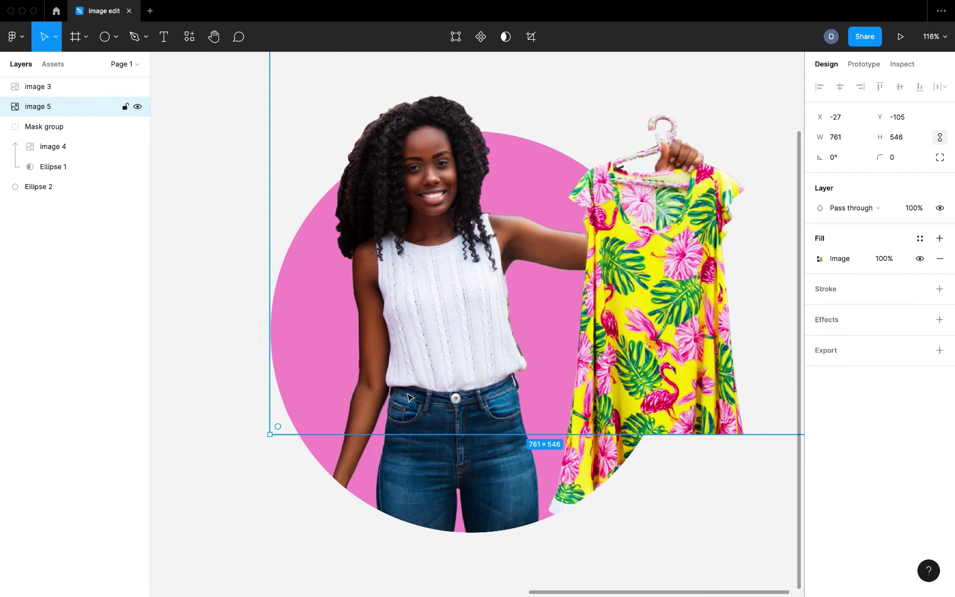
# Duplicate the woman-and-dress photo and crop the copy to just the dress as image 6
pyautogui.press('super+d')
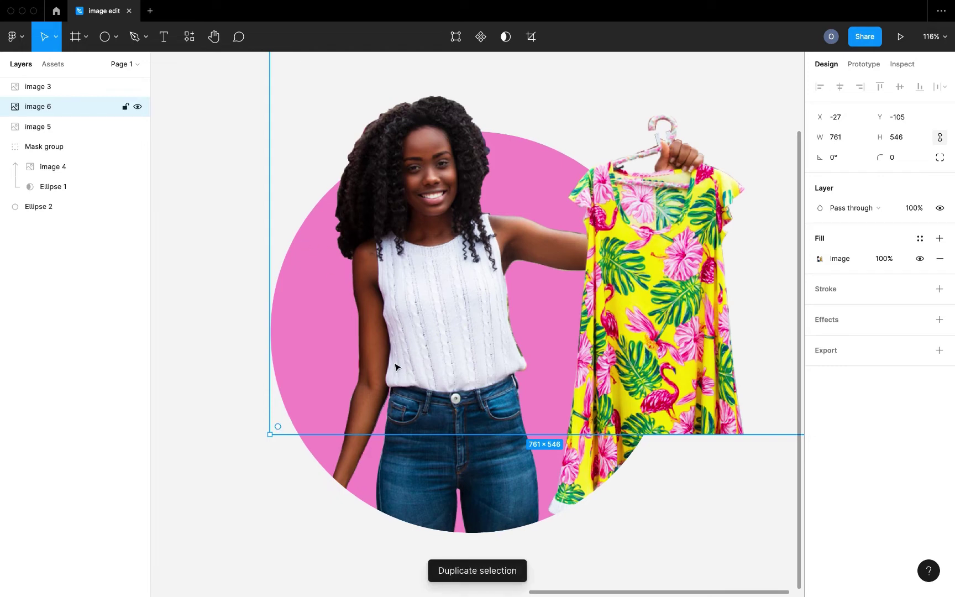
pyautogui.scroll(-5, 394, 366)
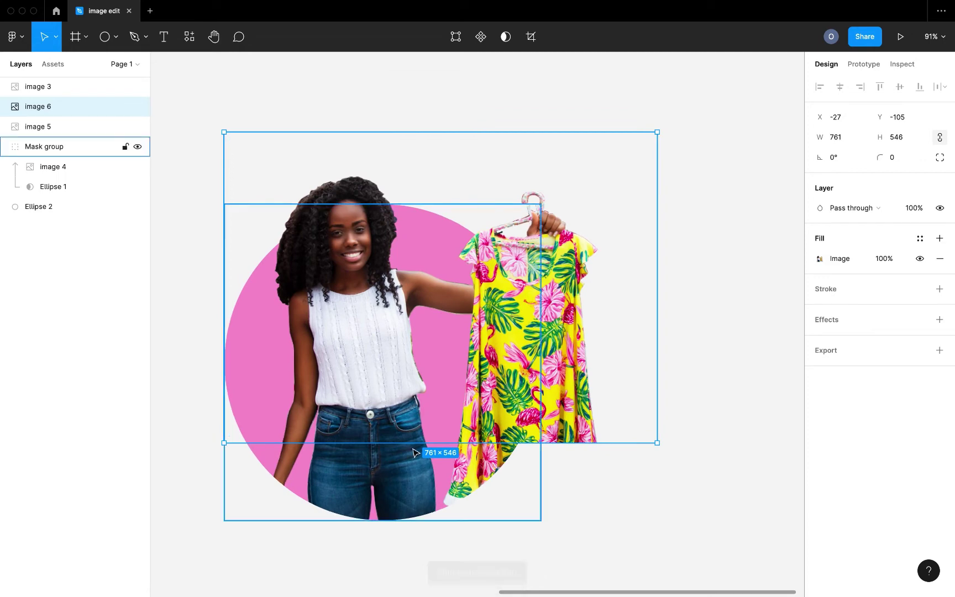
pyautogui.moveTo(415, 444); pyautogui.dragTo(407, 546)
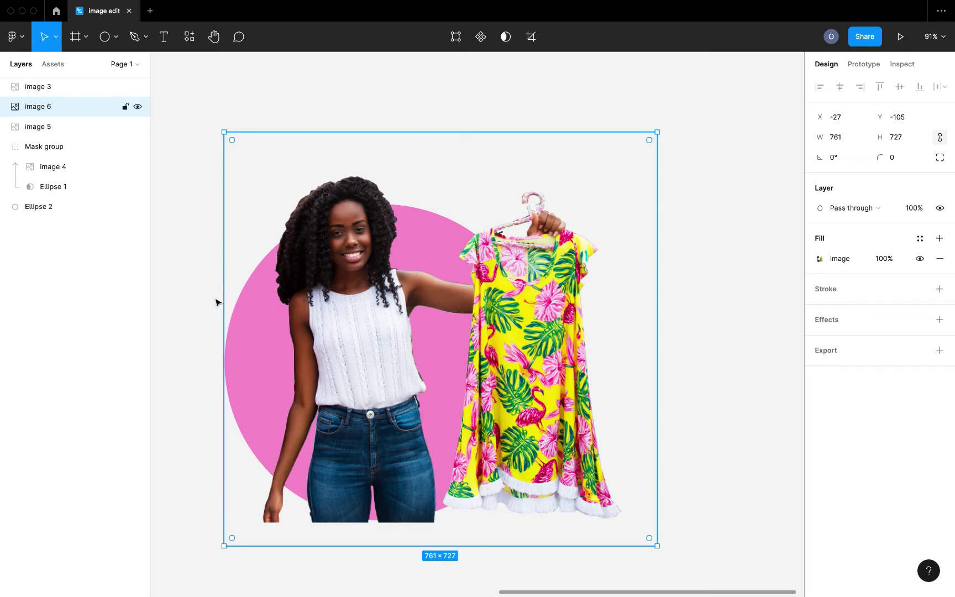
pyautogui.moveTo(223, 294); pyautogui.dragTo(439, 332)
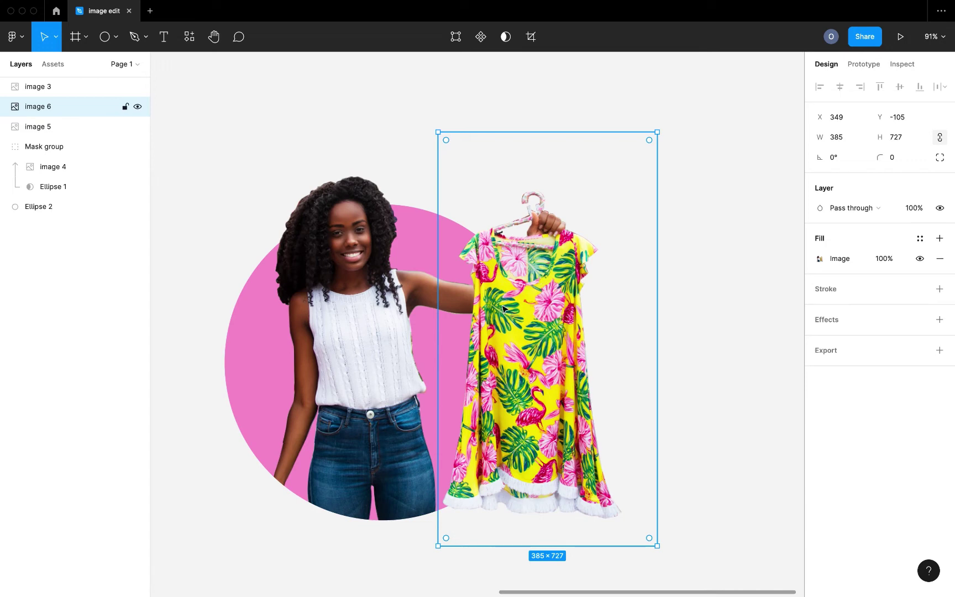
pyautogui.click(353, 271)
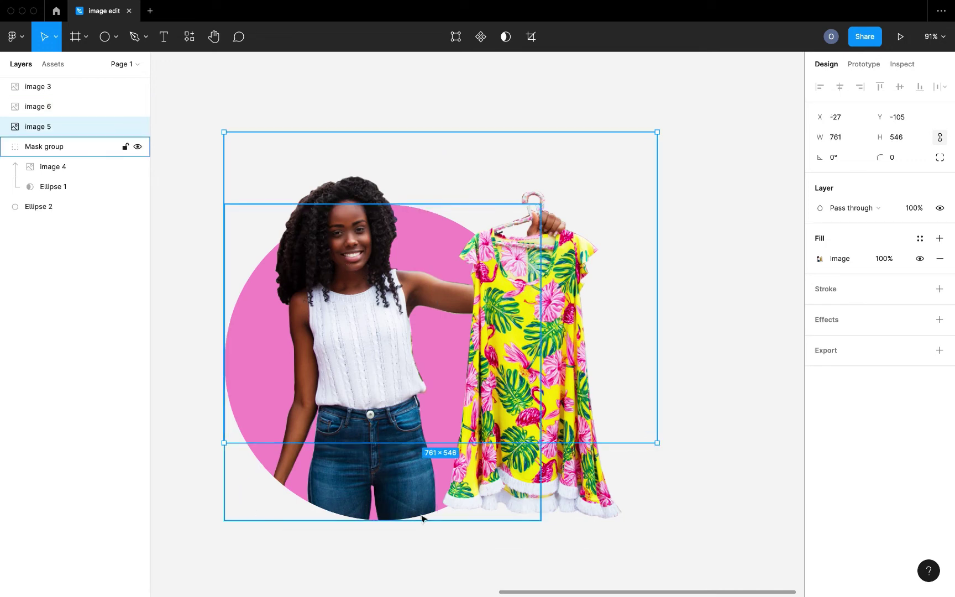
pyautogui.click(246, 488)
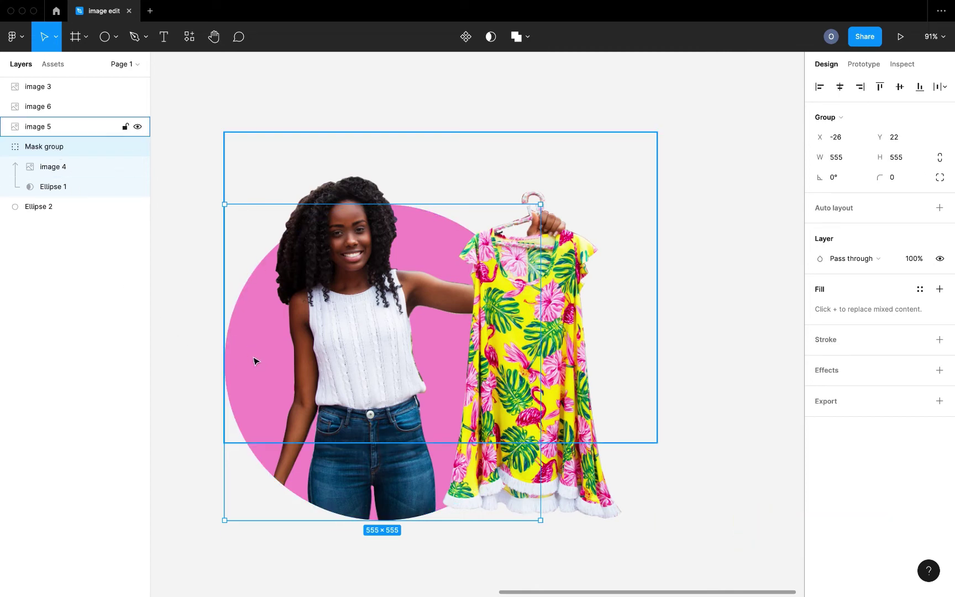
# Group all the pink-circle composition layers together as Group 1
pyautogui.click(3, 147)
pyautogui.click(309, 246)
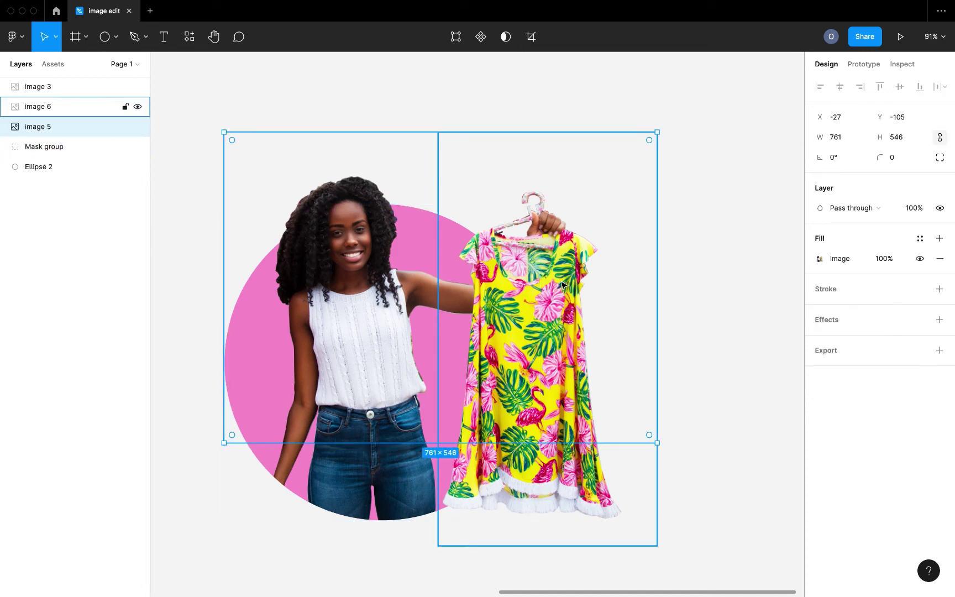
pyautogui.click(87, 108)
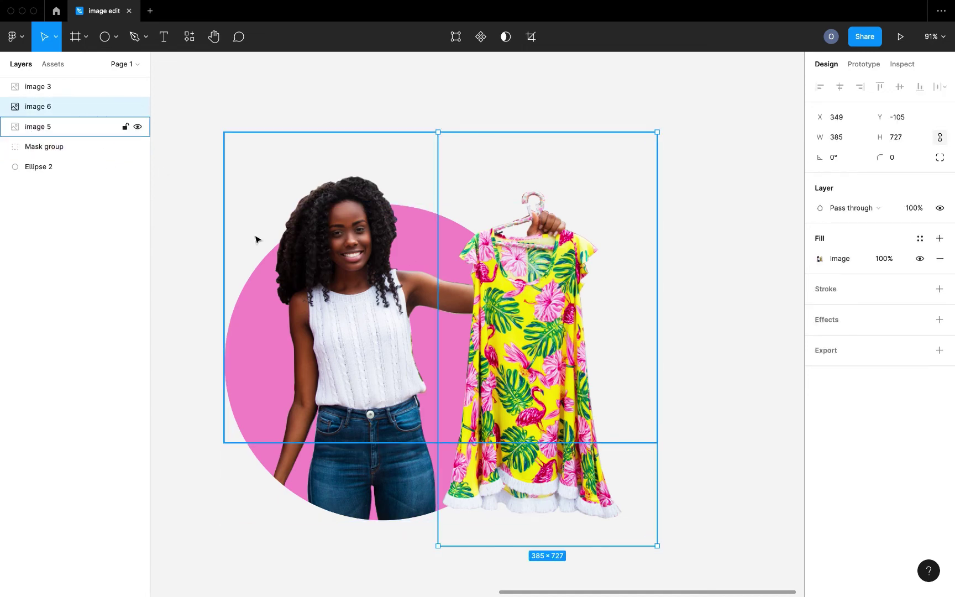
pyautogui.click(708, 336)
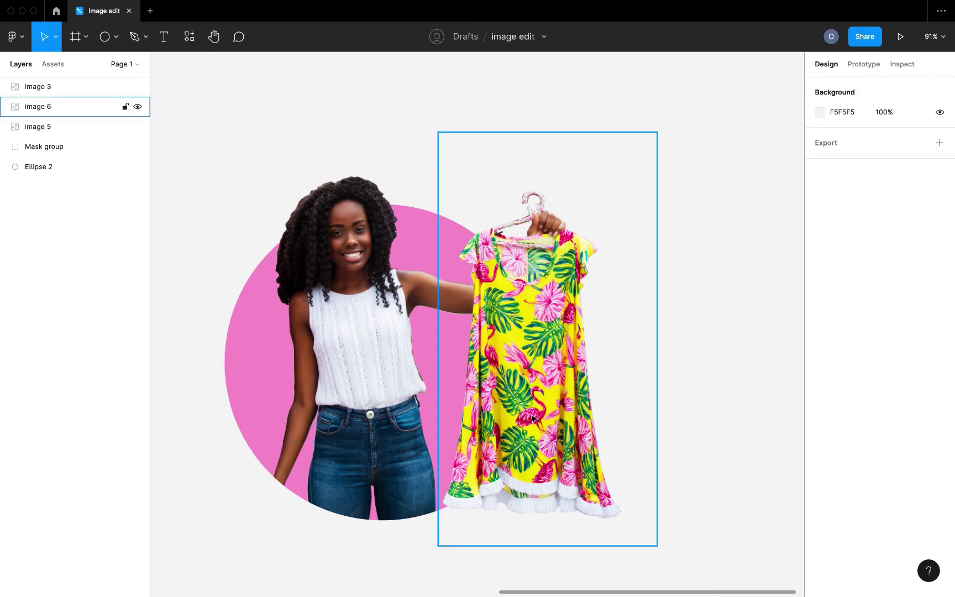
pyautogui.scroll(3, 533, 419)
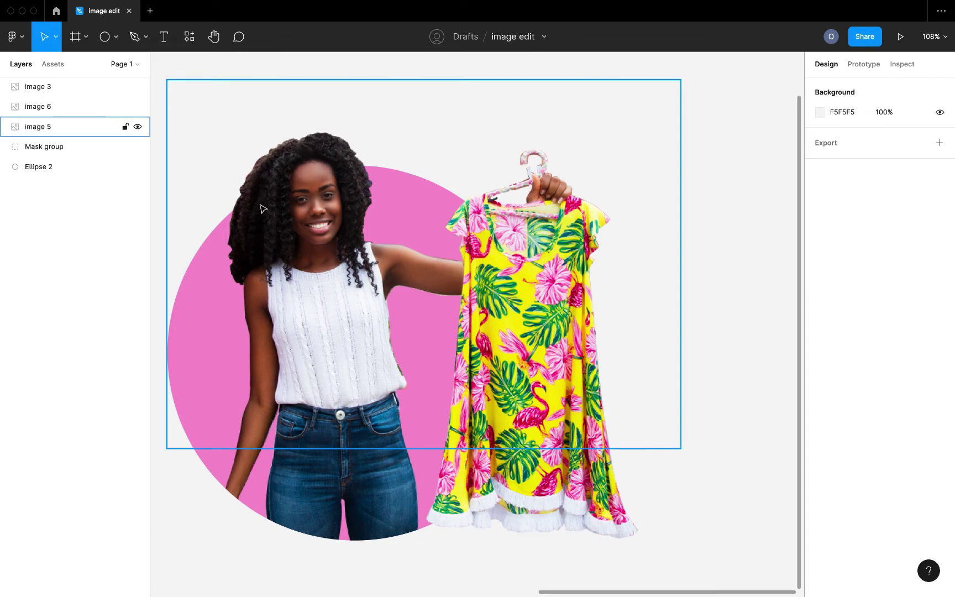
pyautogui.hscroll(-2, 248, 274)
pyautogui.scroll(-5, 249, 273)
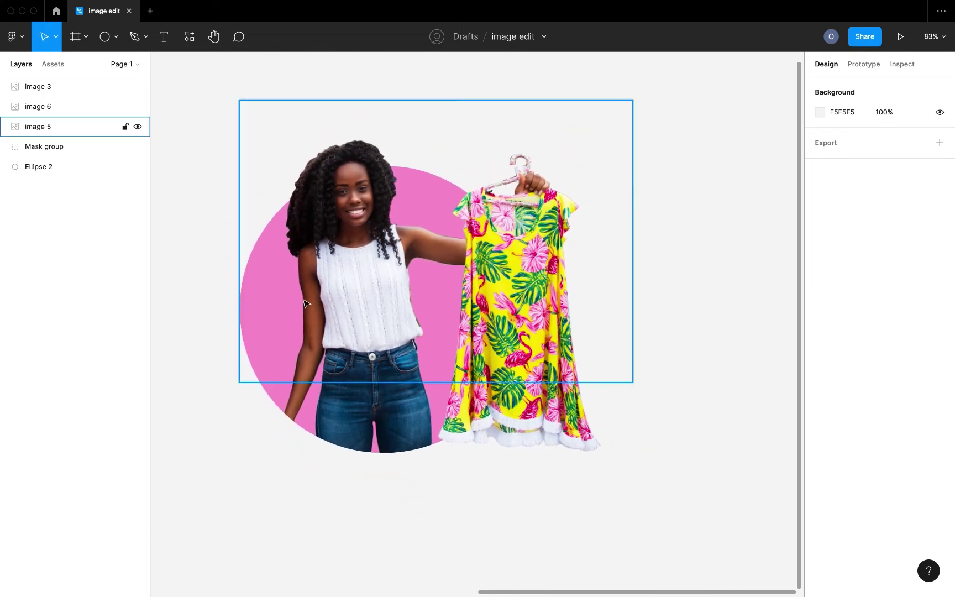
pyautogui.moveTo(205, 172); pyautogui.dragTo(572, 490)
pyautogui.hotkey('ctrl', 'g')
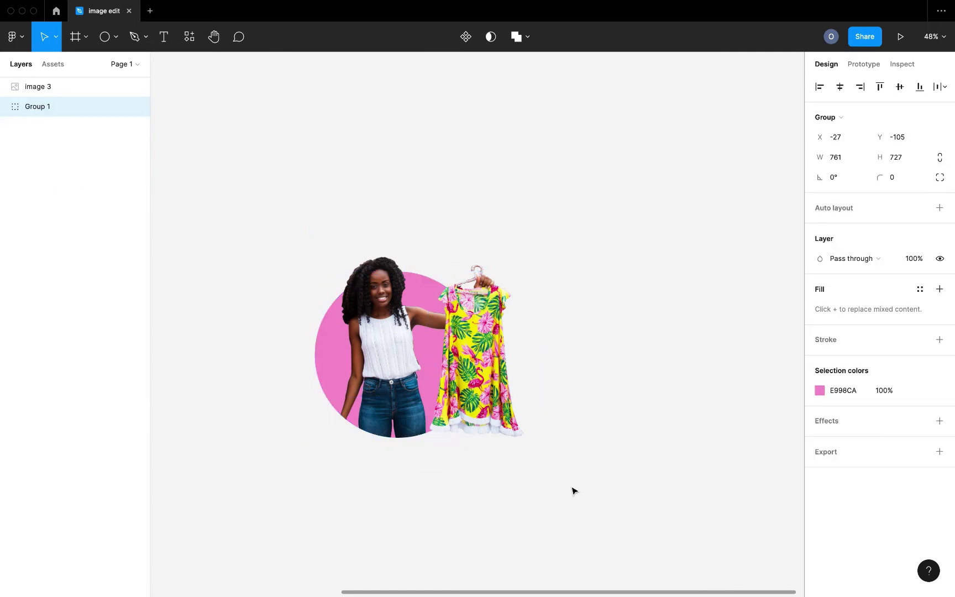
# Copy Group 1 as PNG and paste it above the original as image 7
pyautogui.rightClick(443, 373)
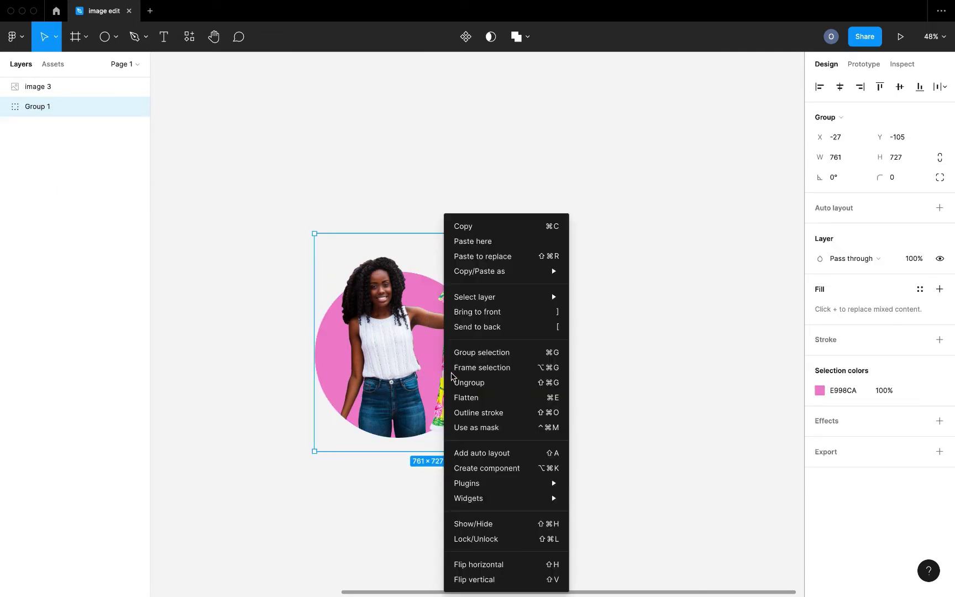
pyautogui.moveTo(503, 271)
pyautogui.click(622, 304)
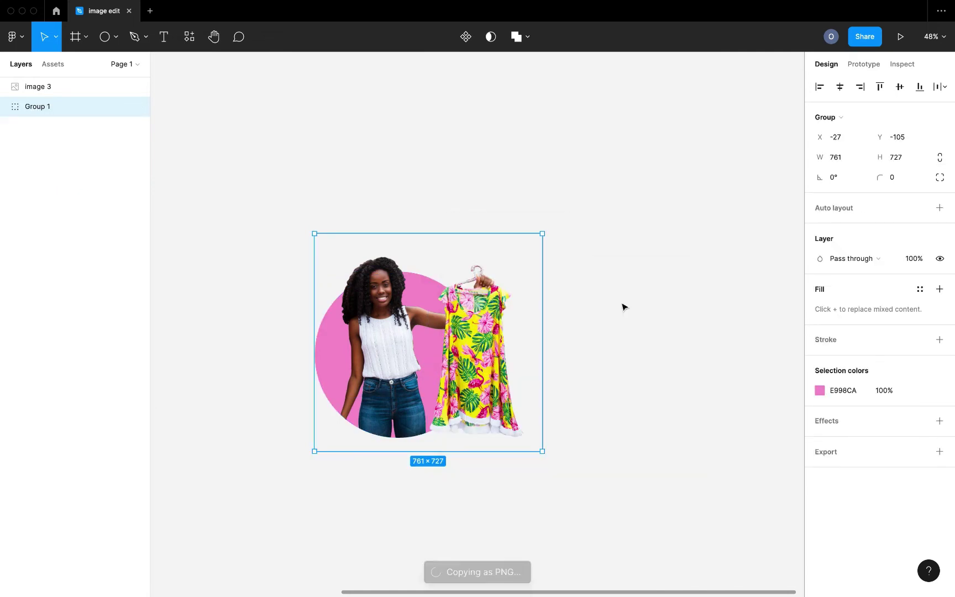
pyautogui.scroll(-5, 504, 323)
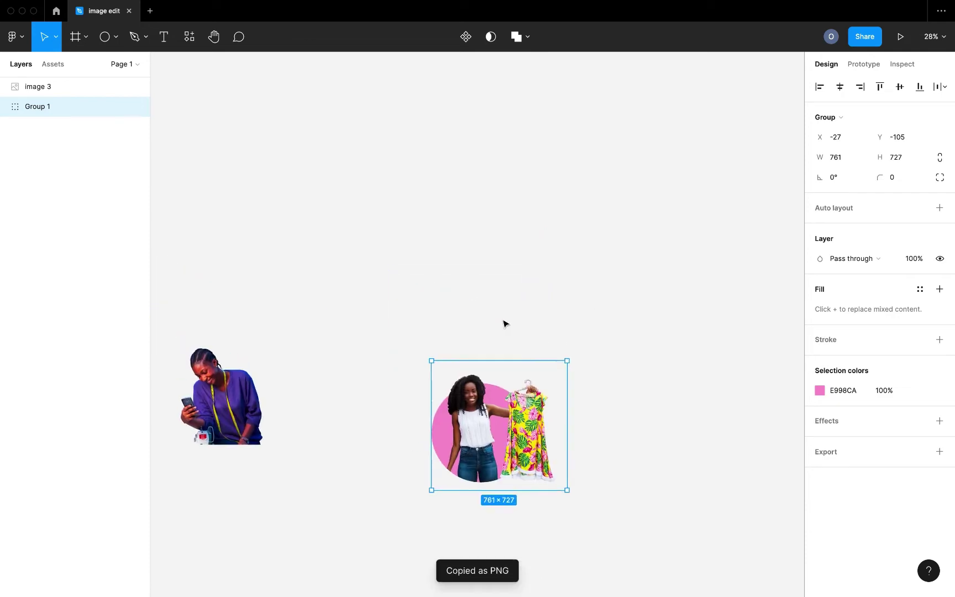
pyautogui.click(477, 283)
pyautogui.hotkey('ctrl', 'v')
pyautogui.moveTo(451, 252); pyautogui.dragTo(450, 169)
# Shift the tailor photo, image 3, slightly to the left
pyautogui.scroll(5, 541, 193)
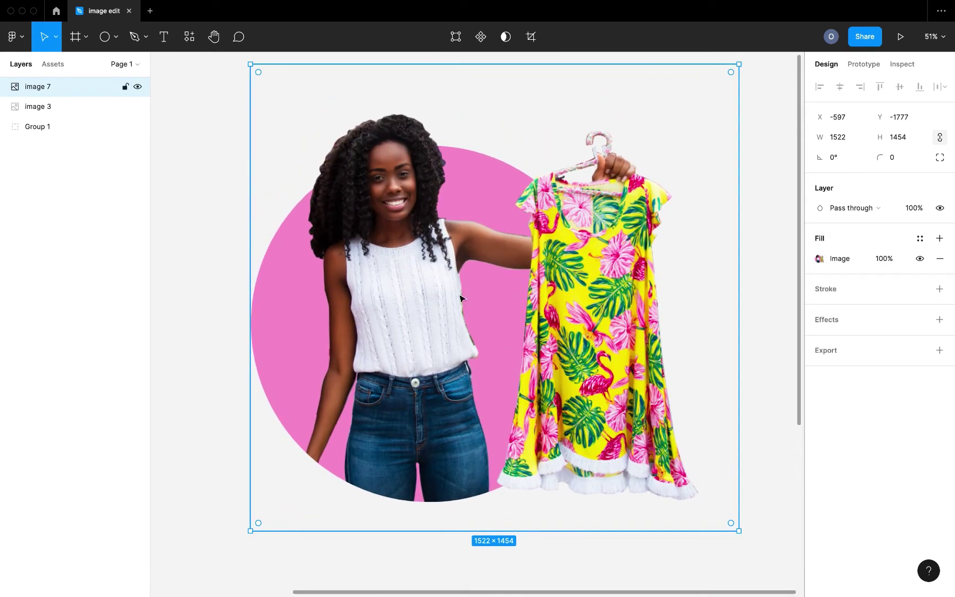
pyautogui.hscroll(-3, 460, 298)
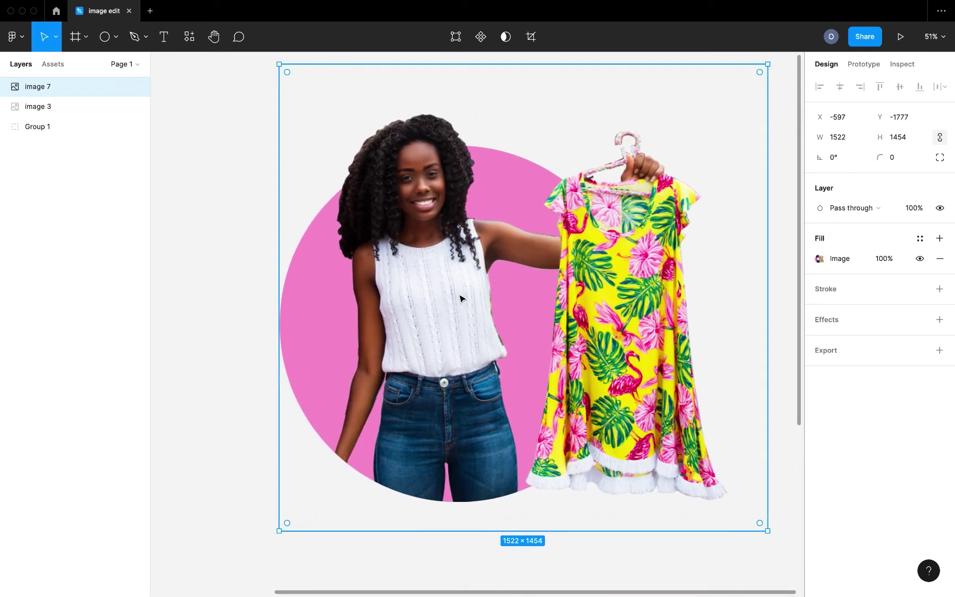
pyautogui.hscroll(-2, 460, 299)
pyautogui.scroll(-1, 460, 298)
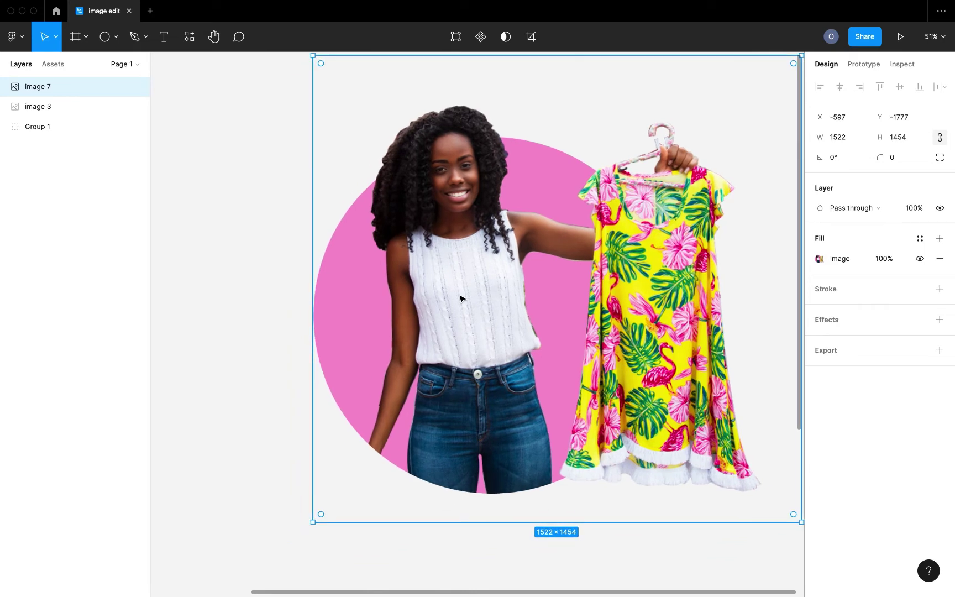
pyautogui.scroll(1, 460, 299)
pyautogui.hscroll(2, 460, 299)
pyautogui.scroll(-8, 459, 299)
pyautogui.hscroll(-12, 459, 298)
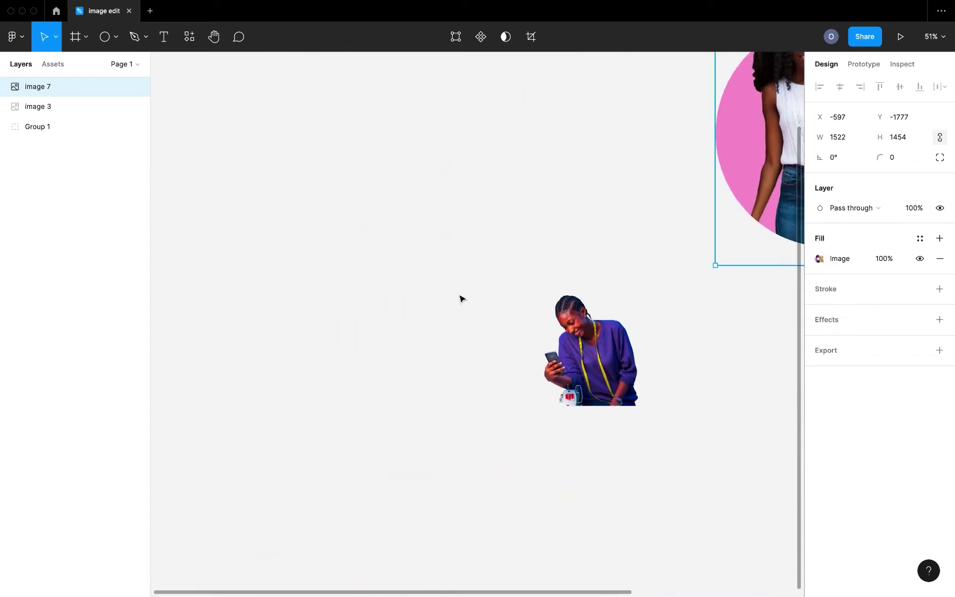
pyautogui.scroll(-2, 460, 299)
pyautogui.hscroll(2, 459, 298)
pyautogui.scroll(5, 591, 331)
pyautogui.click(461, 344)
pyautogui.moveTo(461, 344); pyautogui.dragTo(449, 350)
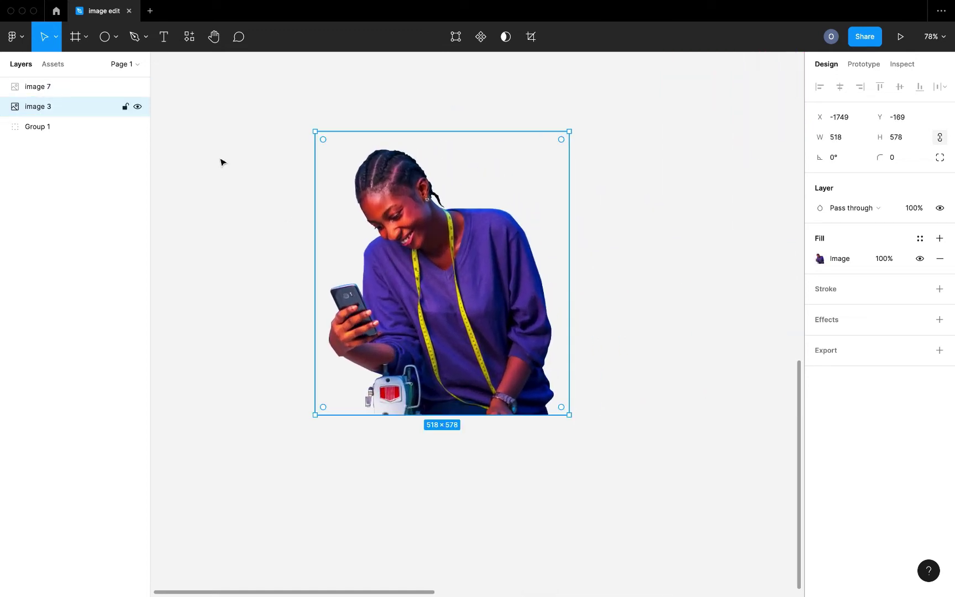
pyautogui.click(105, 38)
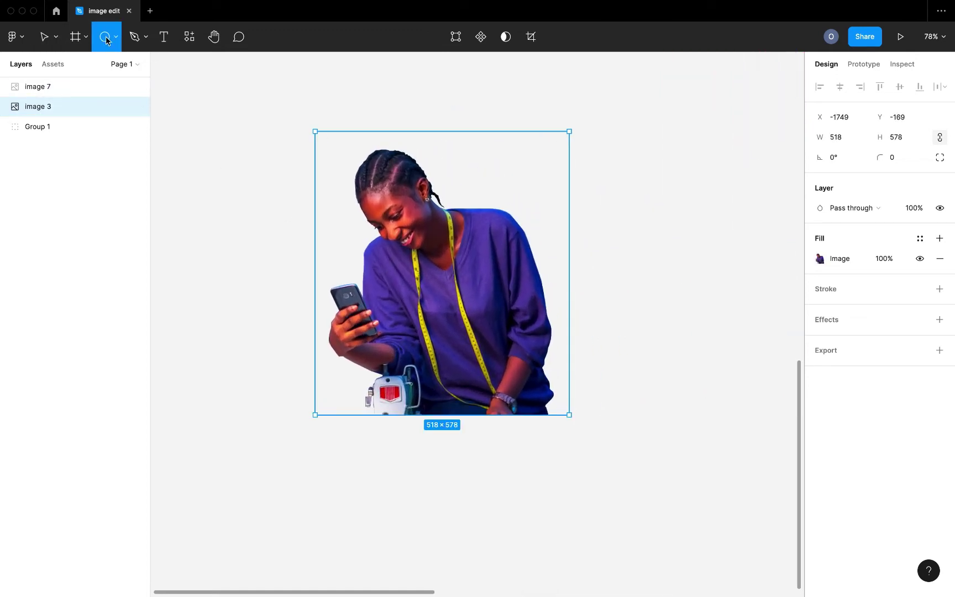
pyautogui.click(135, 38)
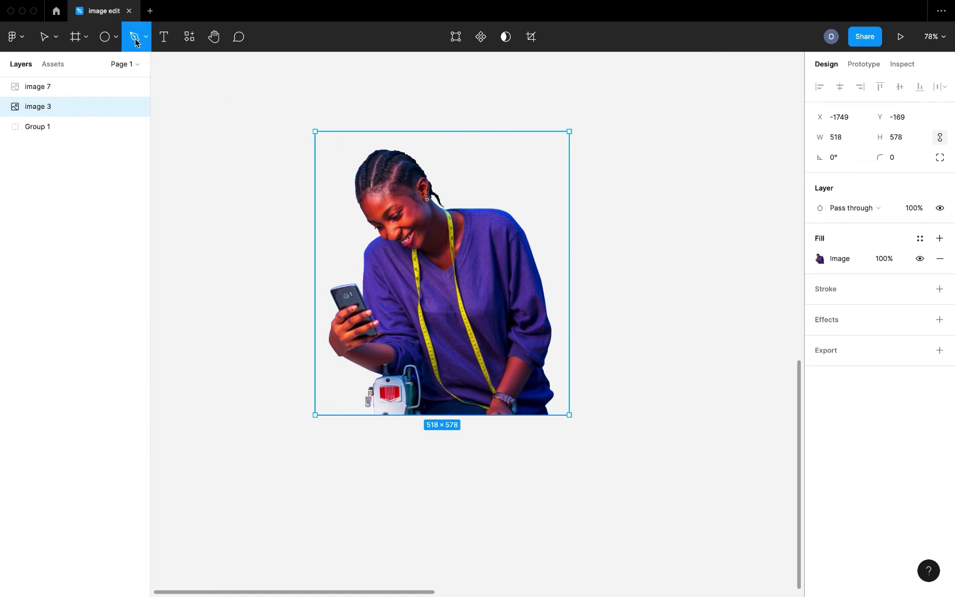
pyautogui.click(688, 142)
pyautogui.click(625, 178)
pyautogui.moveTo(617, 250); pyautogui.dragTo(644, 296)
pyautogui.moveTo(666, 331); pyautogui.dragTo(670, 377)
pyautogui.moveTo(782, 414); pyautogui.dragTo(789, 364)
pyautogui.moveTo(750, 184); pyautogui.dragTo(701, 150)
pyautogui.click(689, 142)
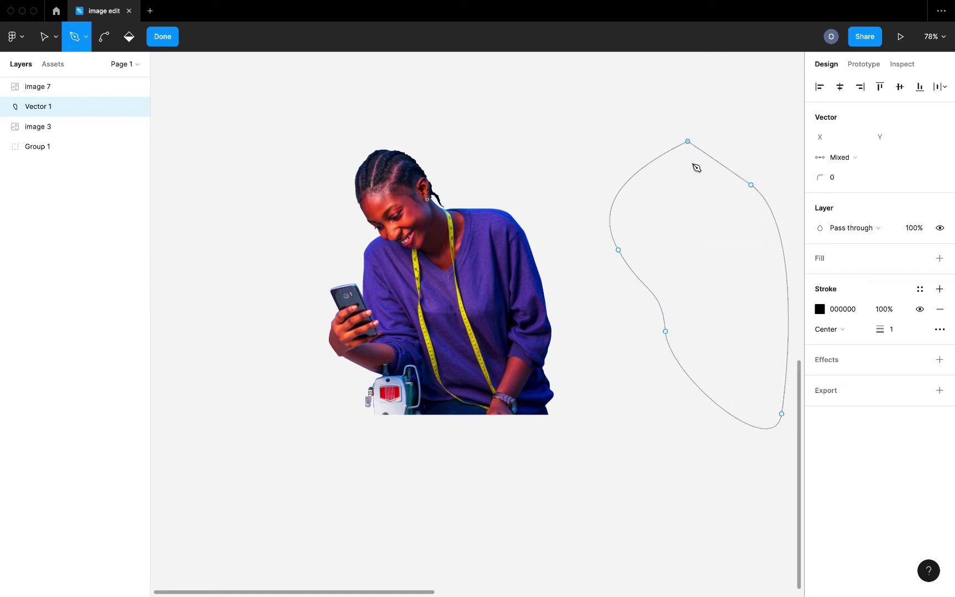
pyautogui.click(939, 258)
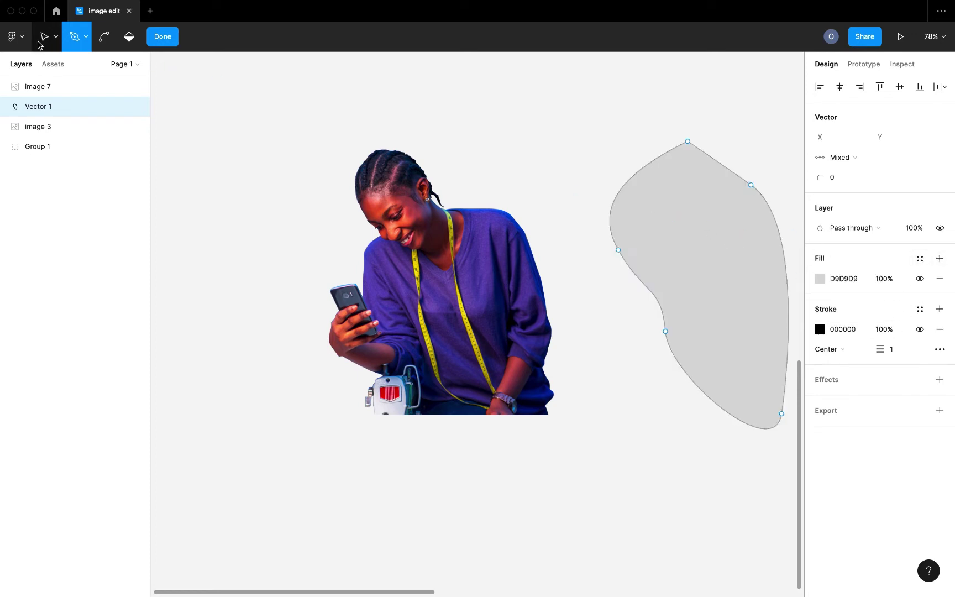
pyautogui.click(44, 38)
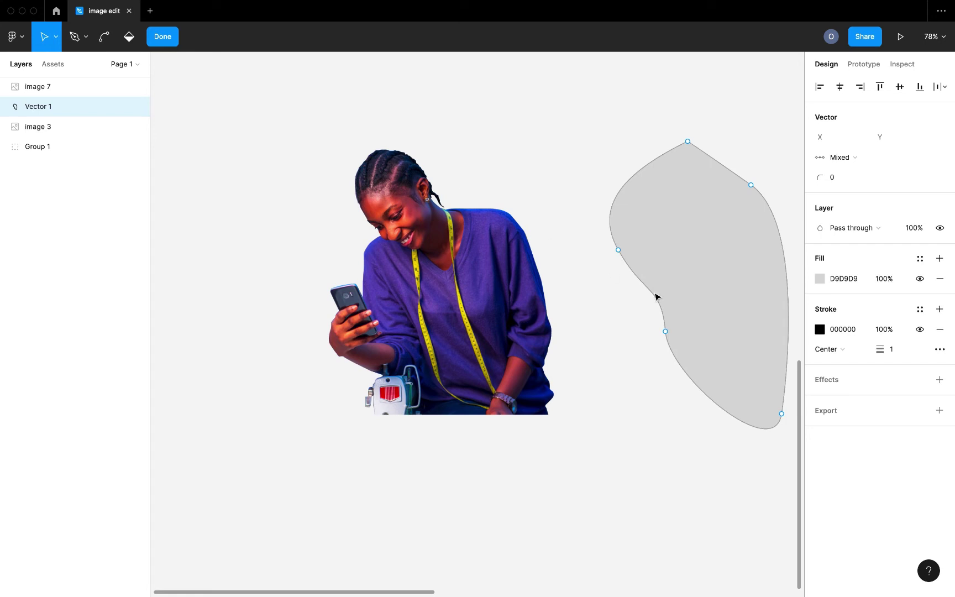
pyautogui.press('Escape')
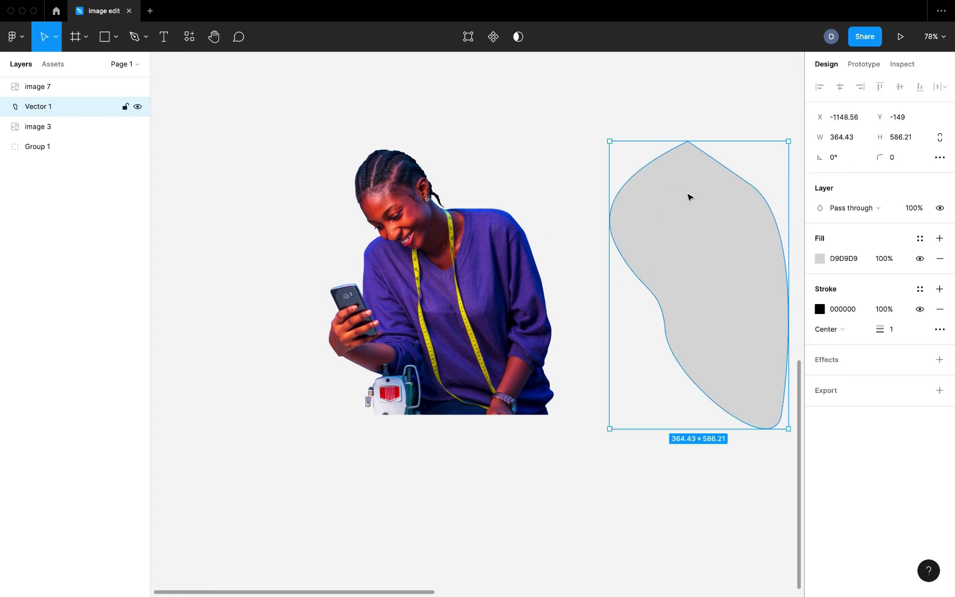
pyautogui.press('Delete')
pyautogui.click(447, 188)
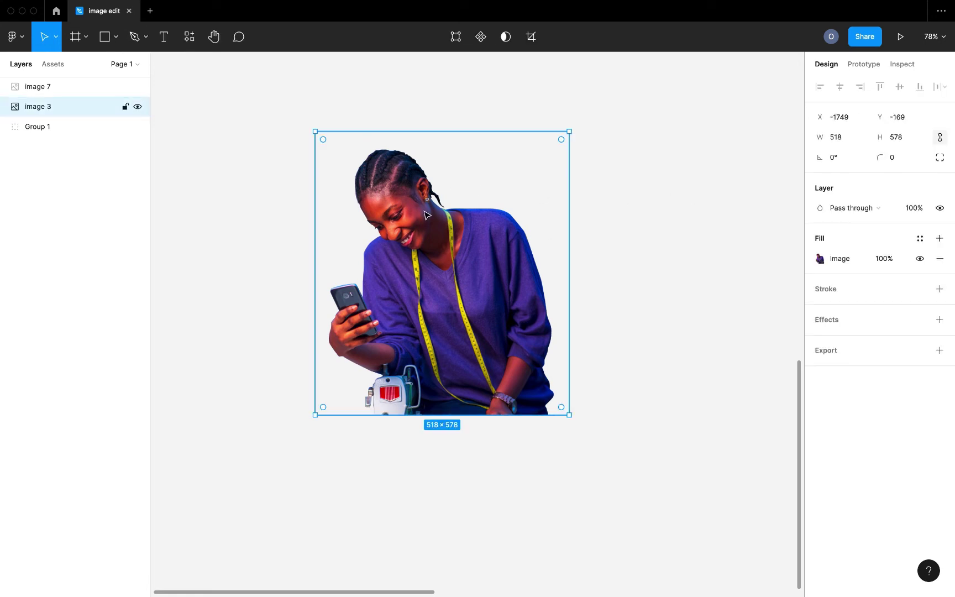
# Draw a 555×555 ellipse and move it over the tailor photo
pyautogui.scroll(5, 426, 214)
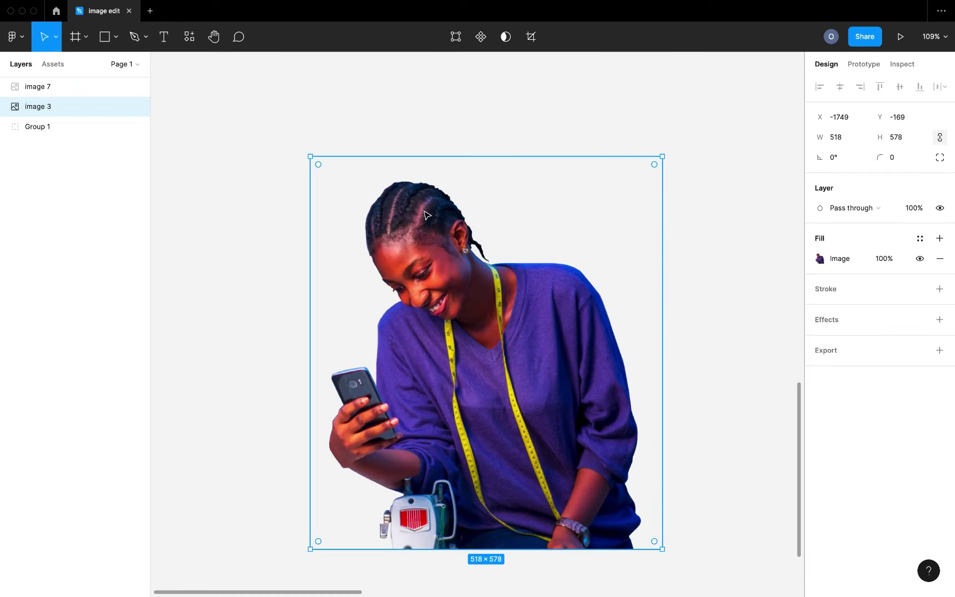
pyautogui.click(116, 38)
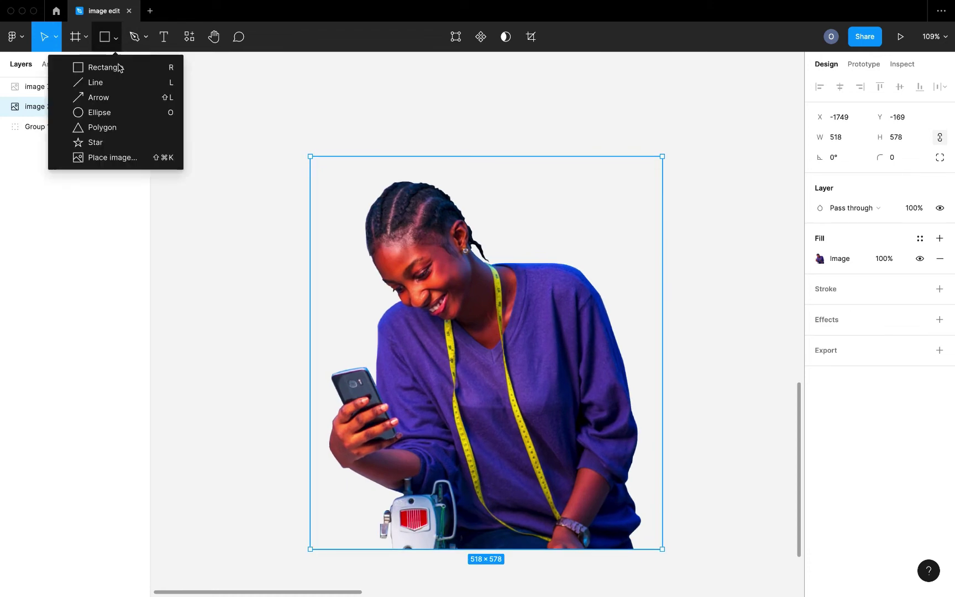
pyautogui.click(100, 112)
pyautogui.scroll(-5, 497, 192)
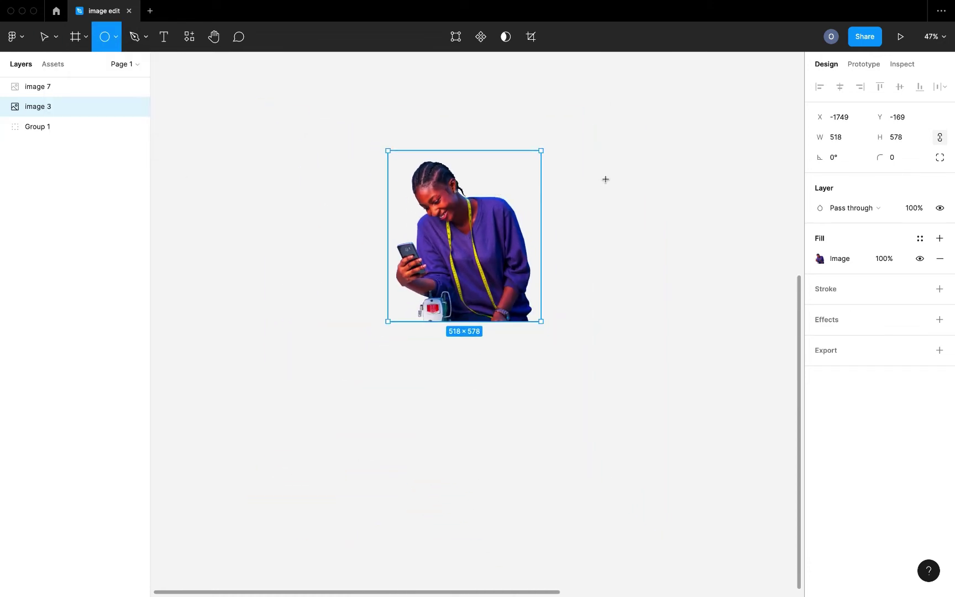
pyautogui.moveTo(589, 163); pyautogui.dragTo(706, 328)
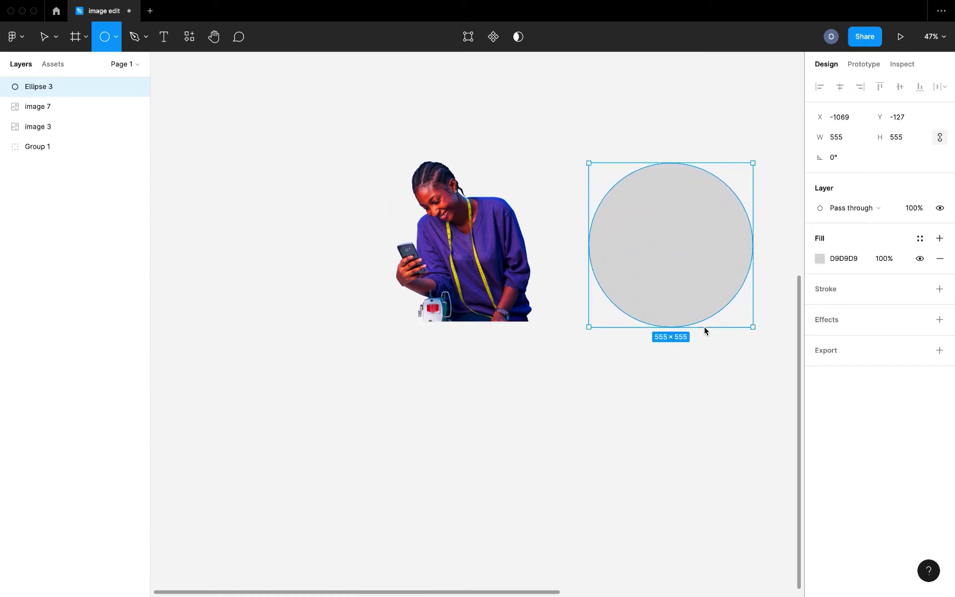
pyautogui.moveTo(658, 266); pyautogui.dragTo(467, 260)
# Resize the circle to 457 px, nudge it right, and stack it below image 7
pyautogui.scroll(3, 467, 260)
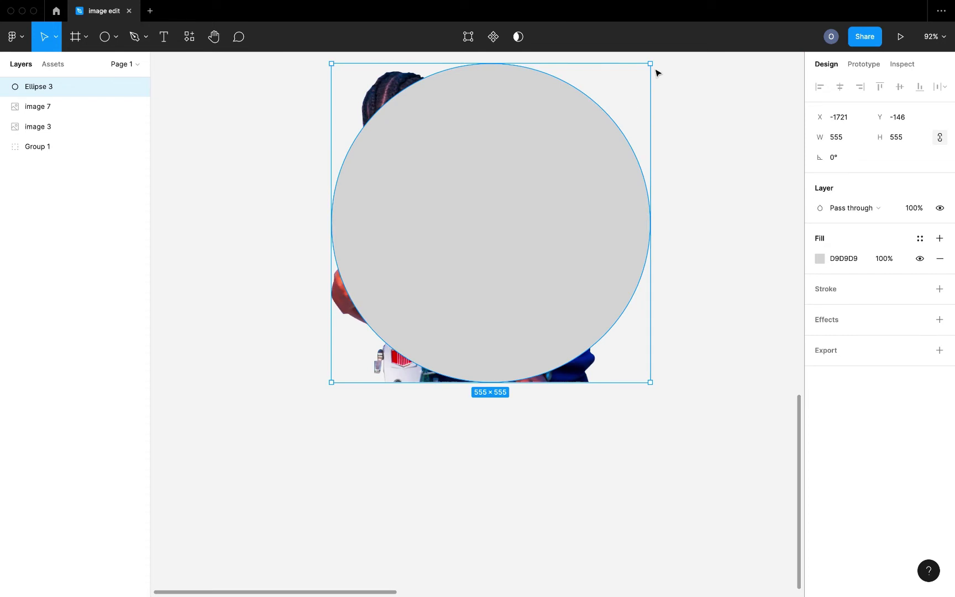
pyautogui.moveTo(650, 64); pyautogui.dragTo(584, 130)
pyautogui.moveTo(498, 216); pyautogui.dragTo(520, 216)
pyautogui.moveTo(607, 128); pyautogui.dragTo(614, 121)
pyautogui.click(691, 216)
pyautogui.click(478, 202)
pyautogui.moveTo(42, 94); pyautogui.dragTo(43, 128)
# Select the tailor photo image 3 together with the grey circle Ellipse 3
pyautogui.click(37, 105)
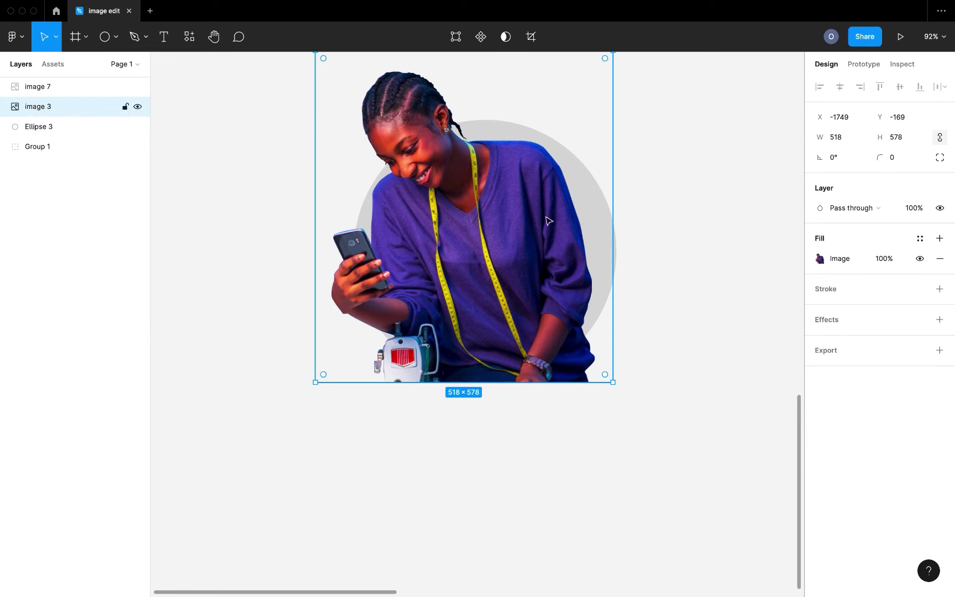
pyautogui.click(27, 133)
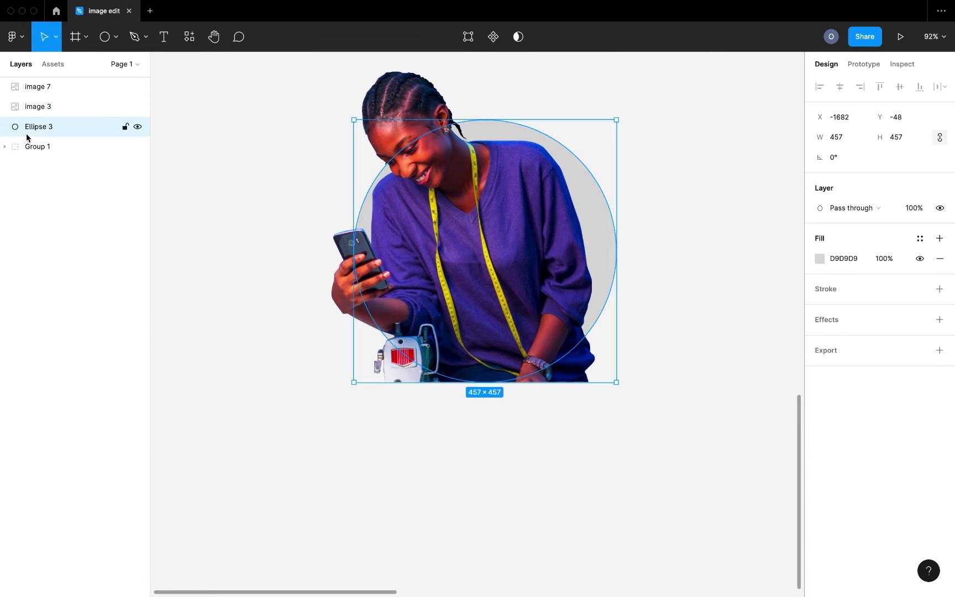
pyautogui.scroll(3, 304, 130)
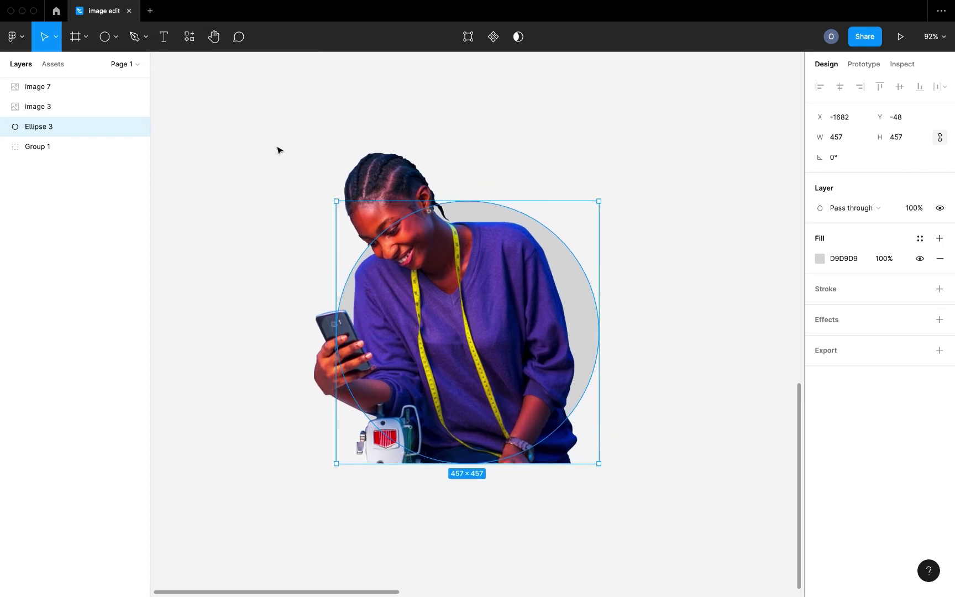
pyautogui.click(253, 130)
pyautogui.moveTo(526, 361); pyautogui.dragTo(627, 488)
pyautogui.scroll(-5, 626, 488)
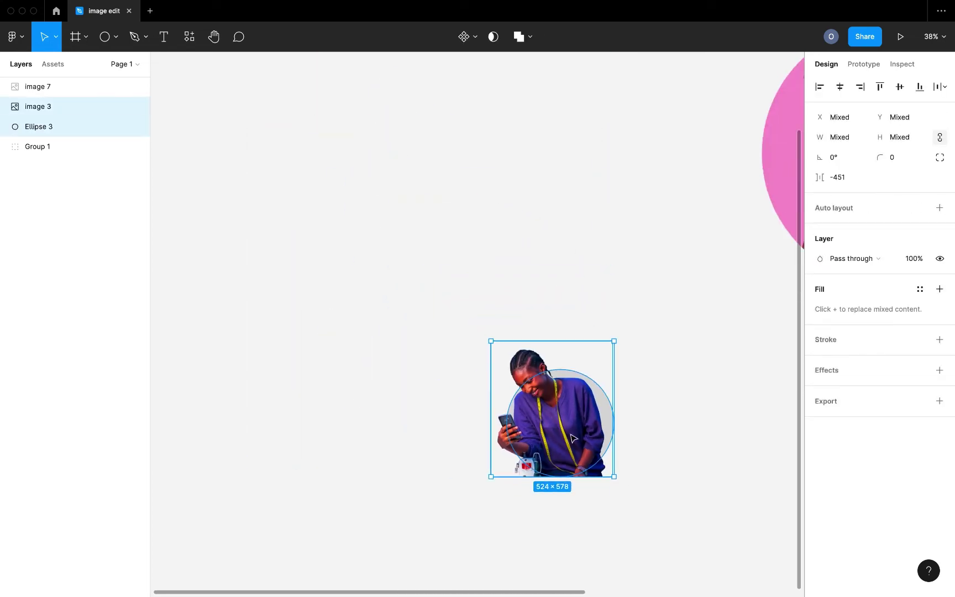
# Duplicate the tailor photo and grey circle to the left as image 8 and Ellipse 4
pyautogui.moveTo(575, 438); pyautogui.dragTo(367, 437)
pyautogui.scroll(10, 584, 468)
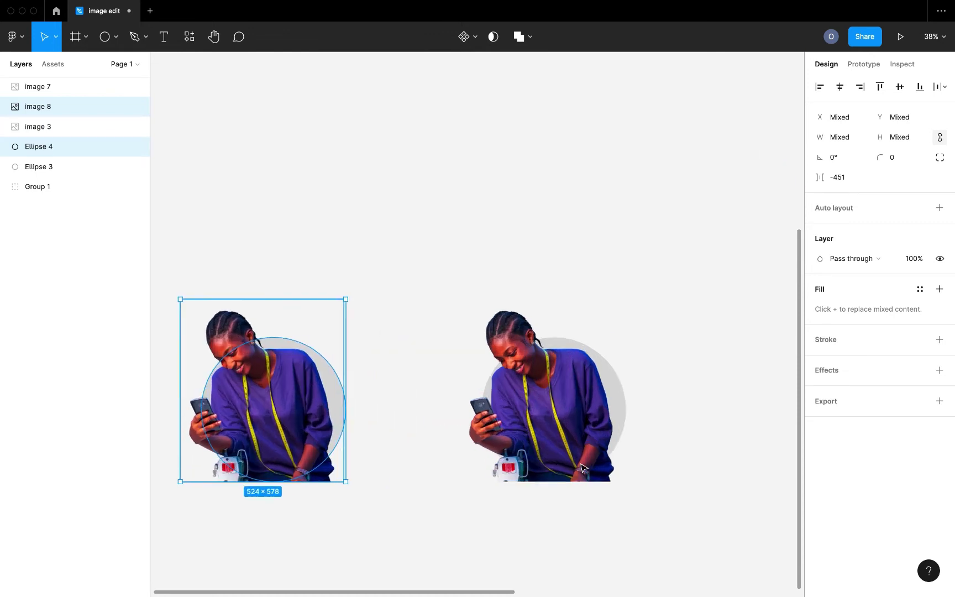
pyautogui.scroll(-1, 580, 465)
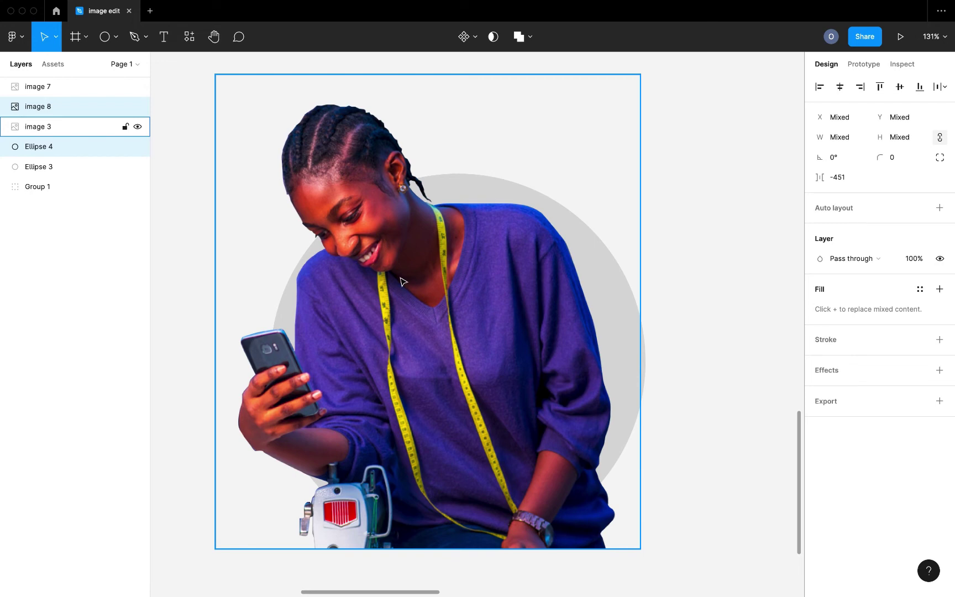
pyautogui.scroll(-5, 401, 282)
# Mask the original tailor photo with its grey circle into a circular Mask group
pyautogui.moveTo(257, 133); pyautogui.dragTo(523, 474)
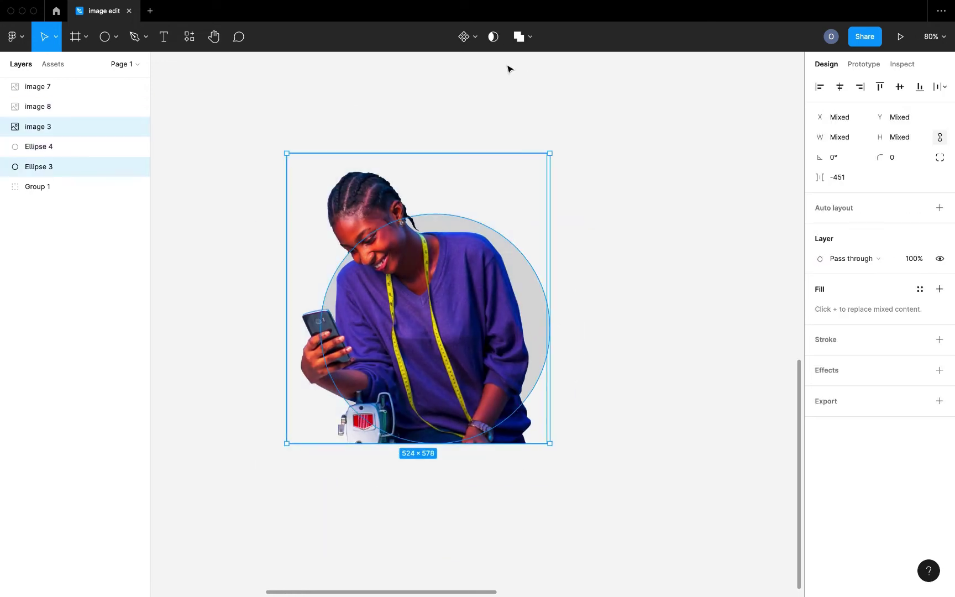
pyautogui.click(493, 36)
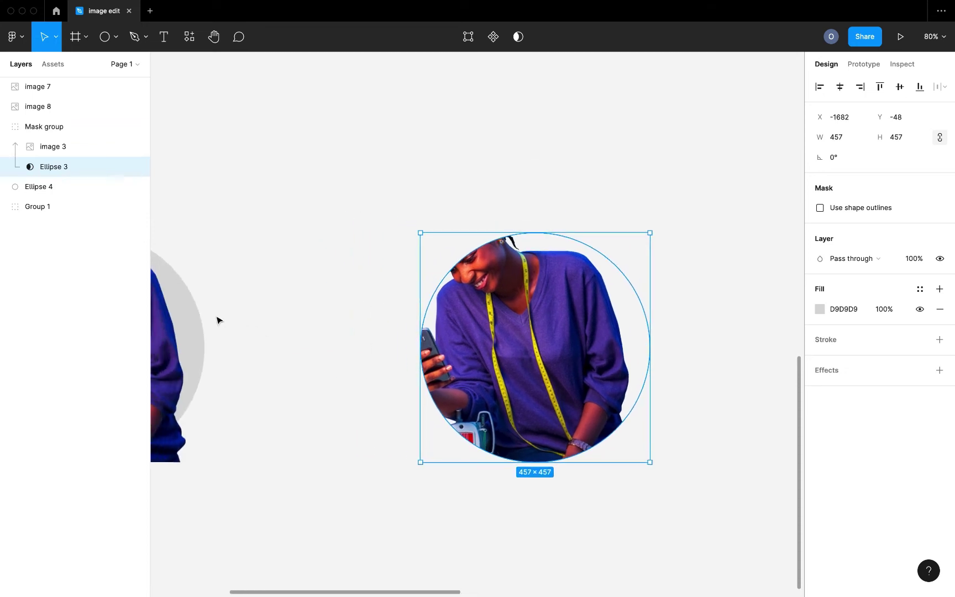
pyautogui.click(194, 324)
# Place the spare circle Ellipse 4 behind the circular tailor Mask group at X -1682, Y -48
pyautogui.scroll(-5, 326, 322)
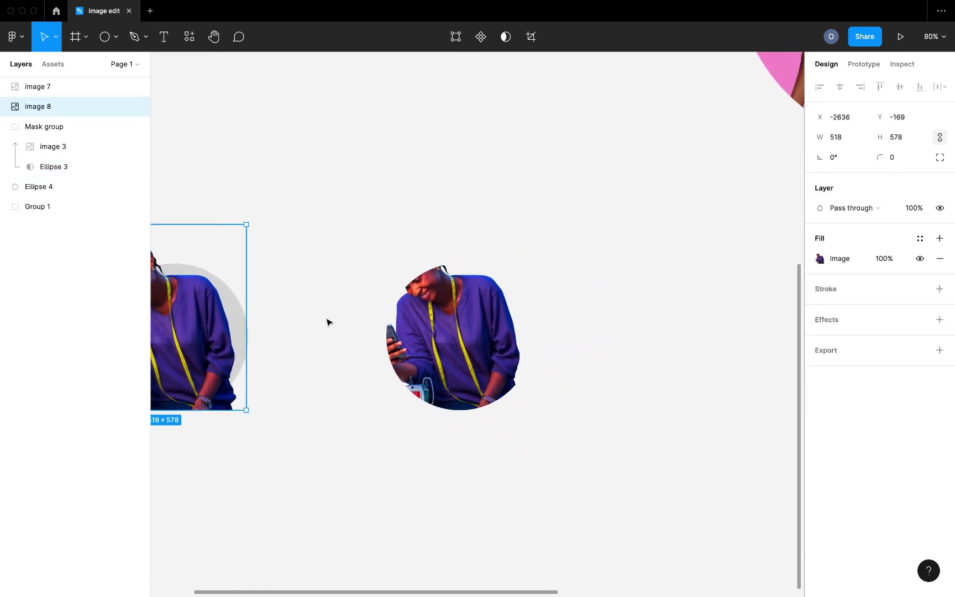
pyautogui.hscroll(3, 387, 304)
pyautogui.scroll(2, 386, 304)
pyautogui.hscroll(-3, 473, 282)
pyautogui.scroll(-2, 281, 304)
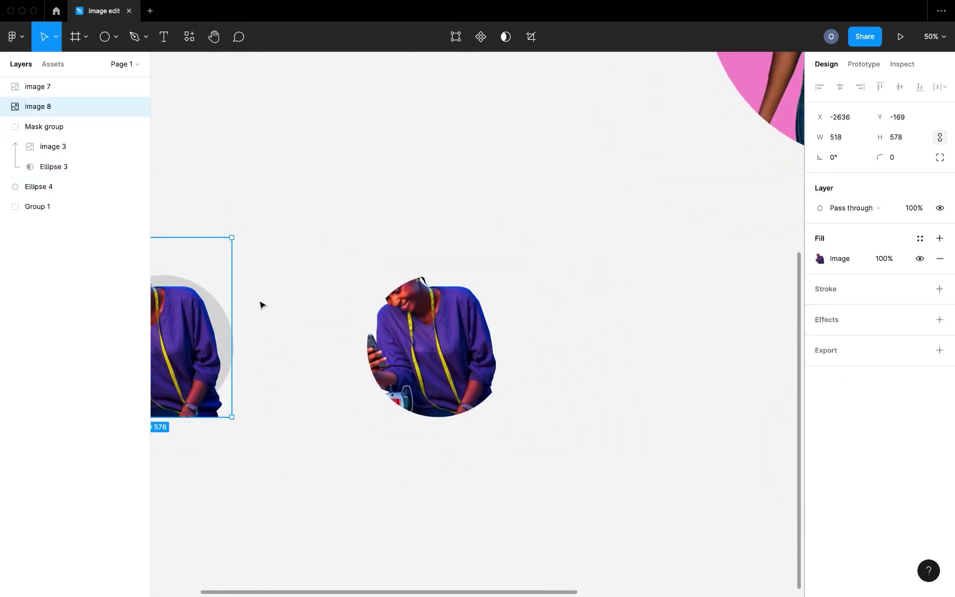
pyautogui.click(253, 306)
pyautogui.click(225, 319)
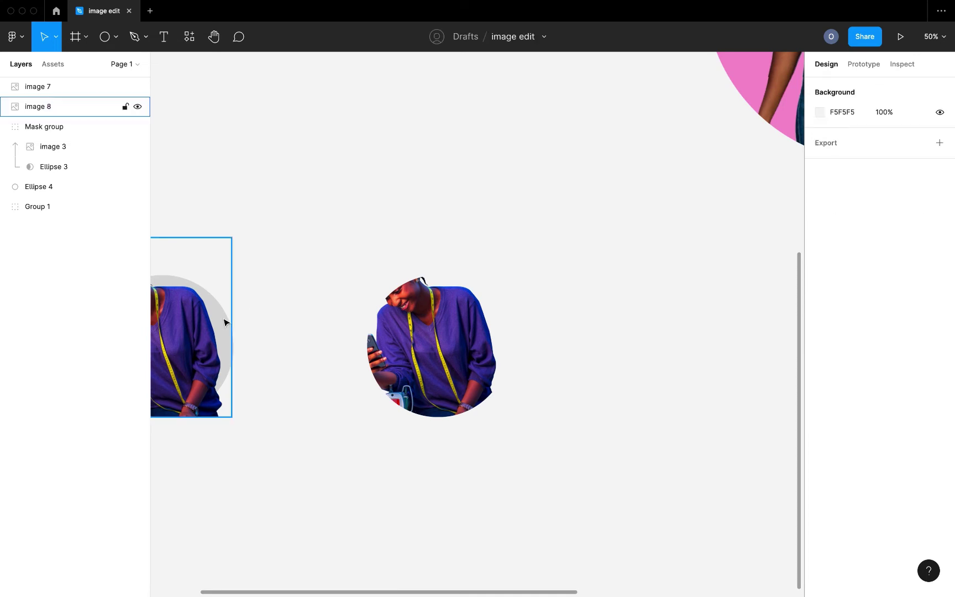
pyautogui.doubleClick(223, 318)
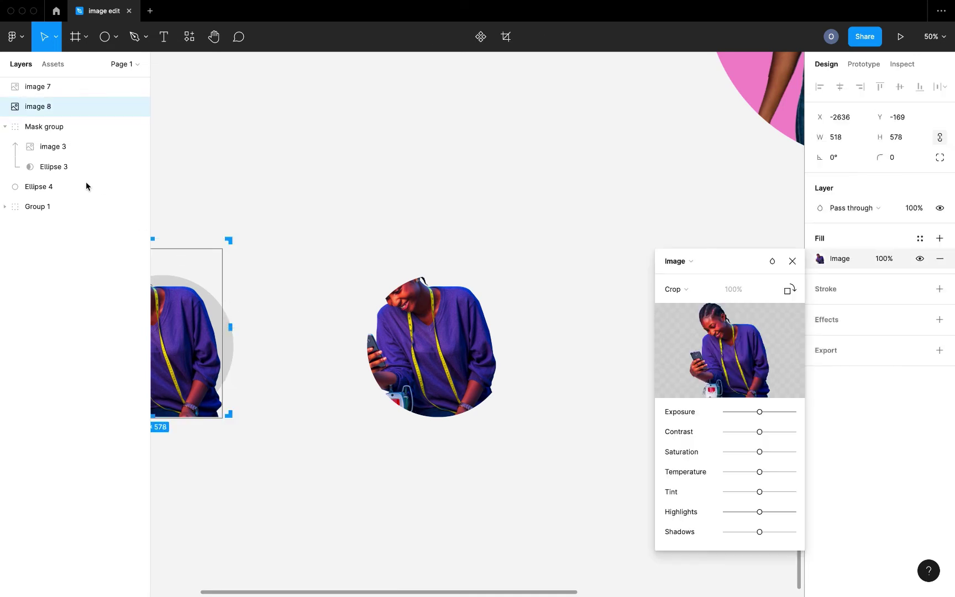
pyautogui.click(258, 172)
pyautogui.click(51, 188)
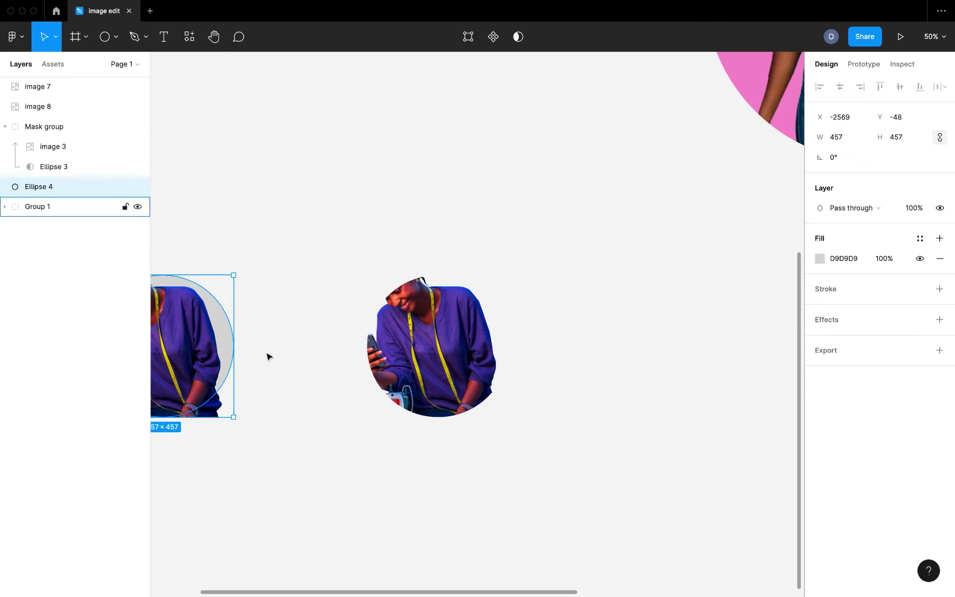
pyautogui.moveTo(225, 333); pyautogui.dragTo(490, 320)
pyautogui.scroll(5, 495, 329)
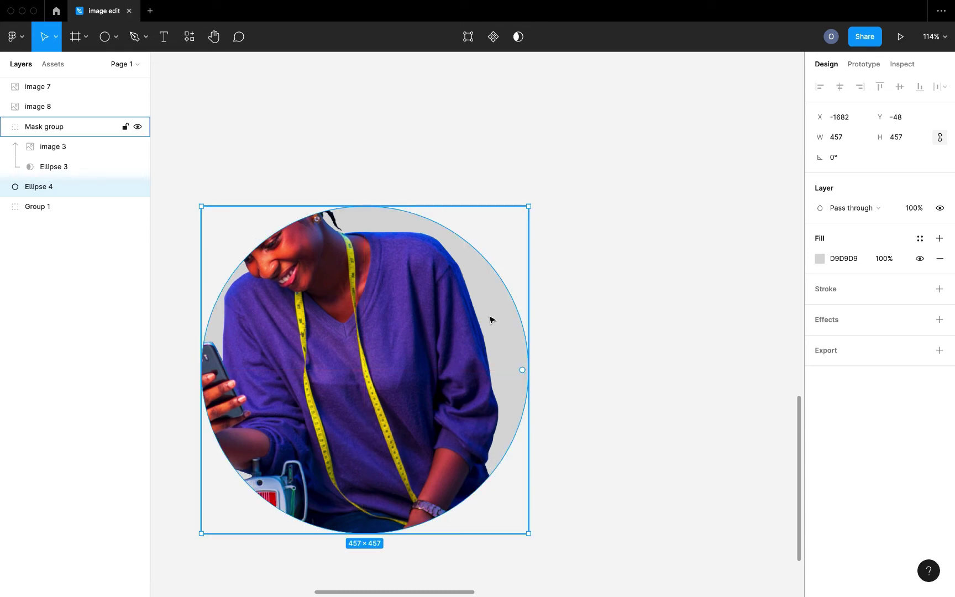
pyautogui.click(820, 258)
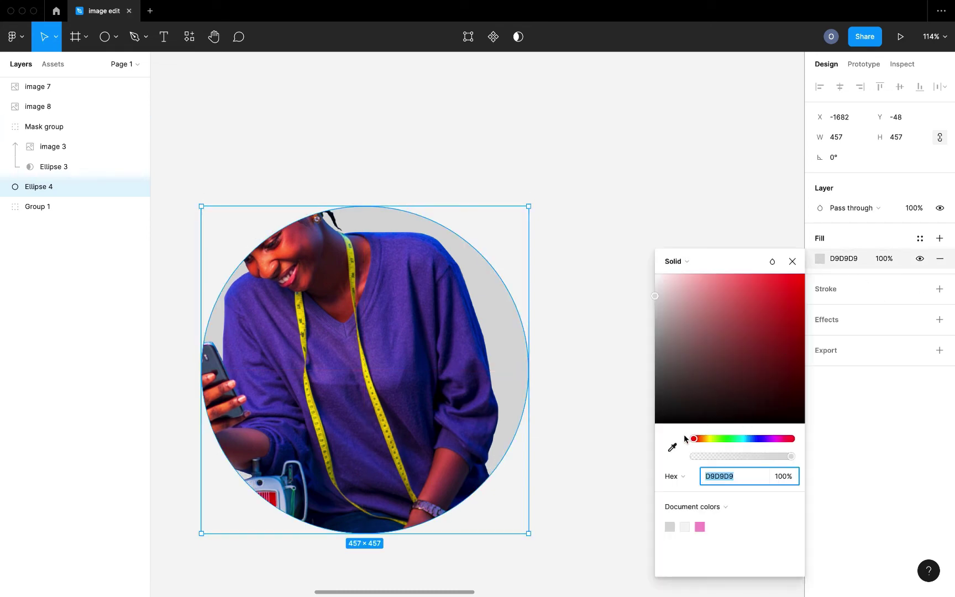
# Give Ellipse 4 a yellow DFBF01 fill sampled from the tape measure with the eyedropper
pyautogui.click(672, 447)
pyautogui.scroll(10, 446, 431)
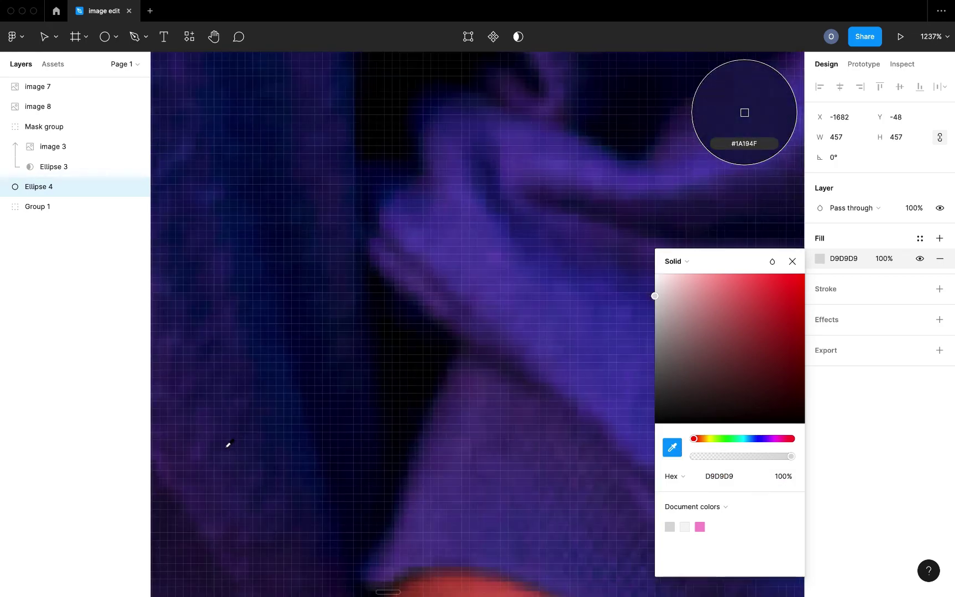
pyautogui.hscroll(-5, 232, 445)
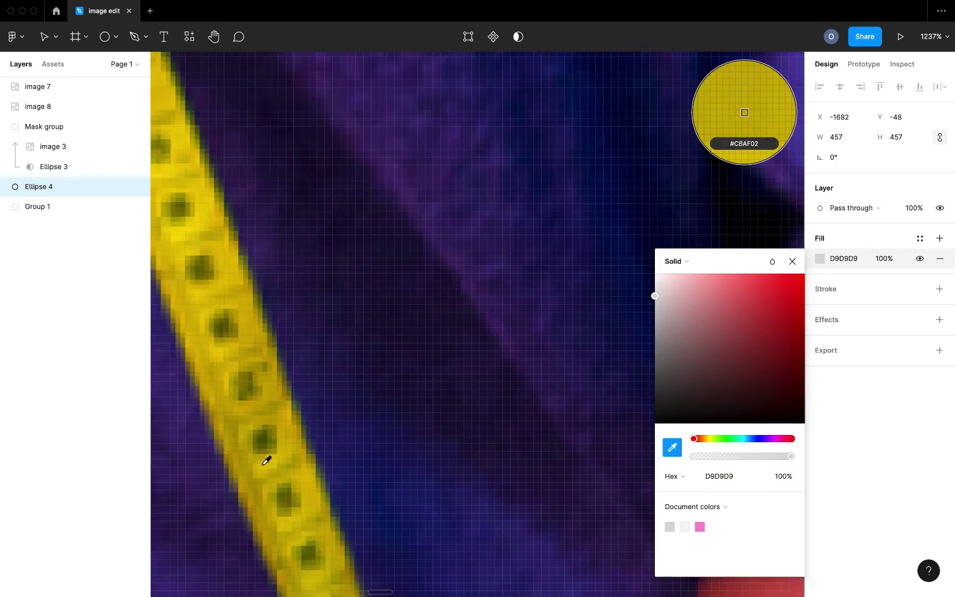
pyautogui.click(266, 460)
pyautogui.scroll(-15, 326, 425)
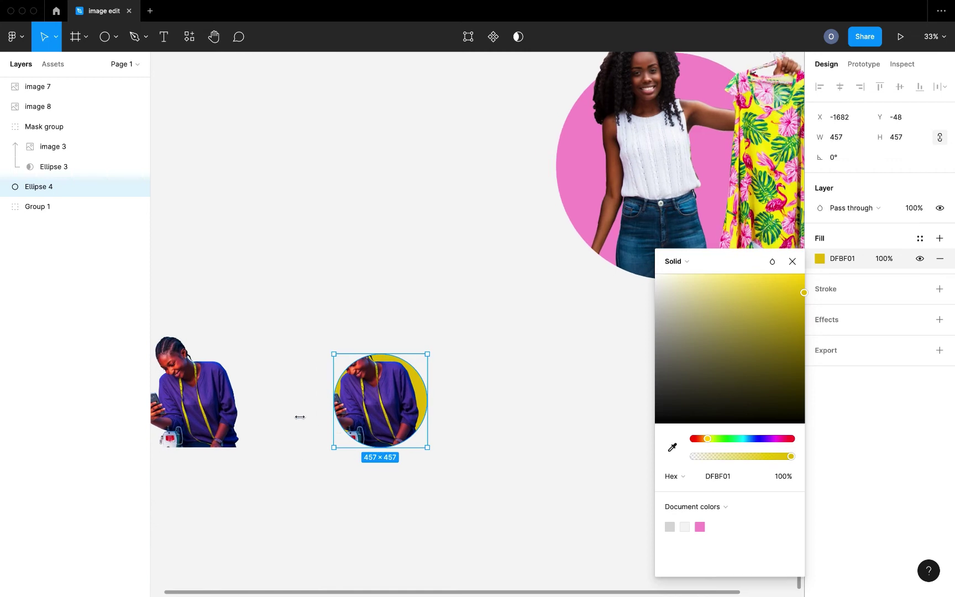
pyautogui.click(288, 414)
pyautogui.scroll(5, 288, 413)
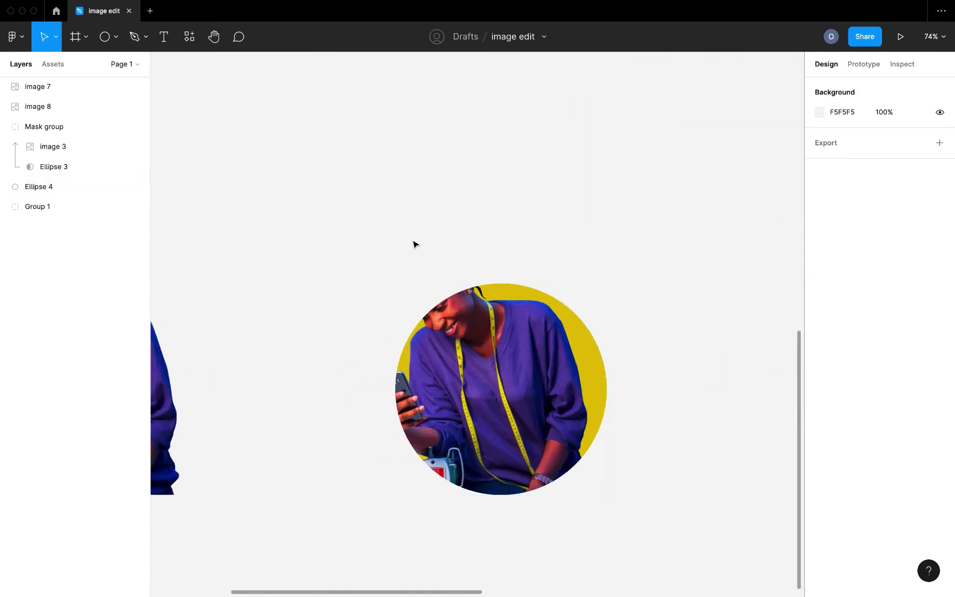
pyautogui.hscroll(-3, 415, 244)
pyautogui.hscroll(-2, 413, 244)
pyautogui.scroll(-3, 413, 244)
pyautogui.click(316, 296)
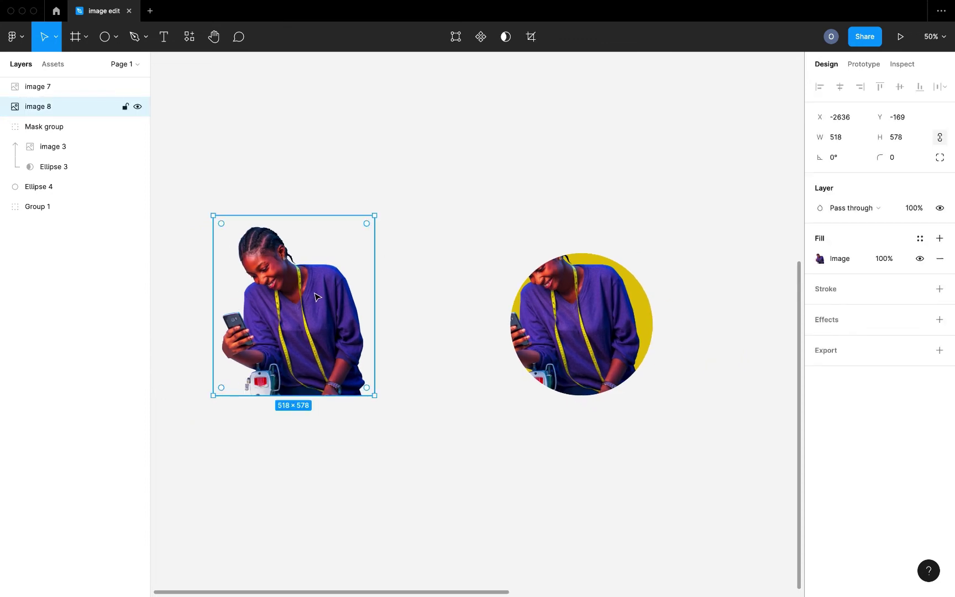
# Move the uncropped tailor copy, image 8, onto the yellow circle
pyautogui.moveTo(317, 297); pyautogui.dragTo(613, 315)
pyautogui.scroll(3, 612, 315)
pyautogui.scroll(5, 613, 315)
pyautogui.moveTo(557, 294); pyautogui.dragTo(511, 244)
pyautogui.scroll(5, 637, 207)
pyautogui.scroll(5, 565, 283)
# Nudge image 8 with the arrow keys into alignment at X -1749, Y -169
pyautogui.press('Down')
pyautogui.press('Down')
pyautogui.press('Down')
pyautogui.press('Down')
pyautogui.press('Down')
pyautogui.press('Down')
pyautogui.press('Down')
pyautogui.press('Down')
pyautogui.press('Down')
pyautogui.press('Down')
pyautogui.press('Right')
pyautogui.press('Right')
pyautogui.press('Right')
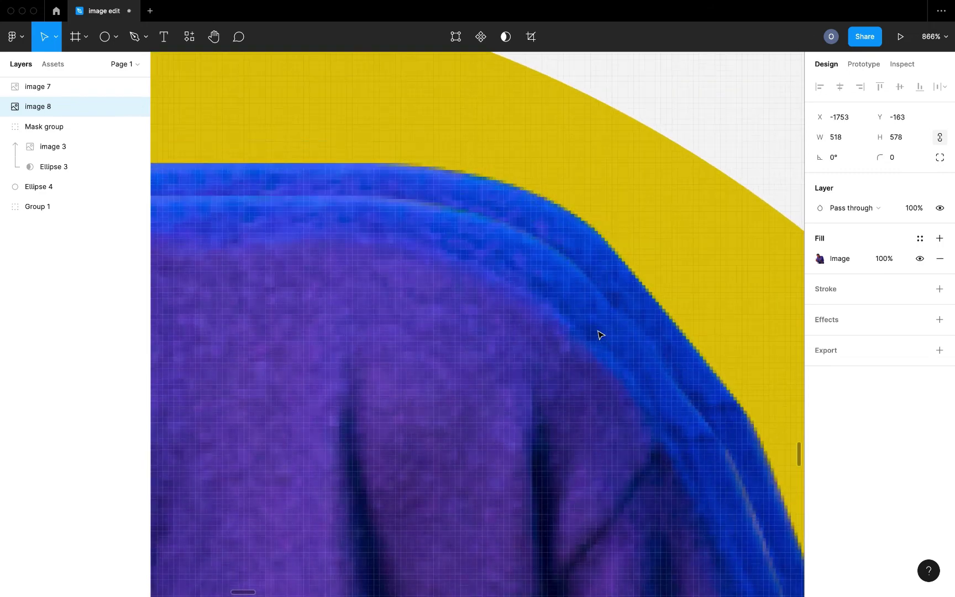
pyautogui.press('Right')
pyautogui.press('Right')
pyautogui.press('Right')
pyautogui.press('Right')
pyautogui.press('Up')
pyautogui.press('Up')
pyautogui.press('Up')
pyautogui.press('Up')
pyautogui.press('Up')
pyautogui.press('Up')
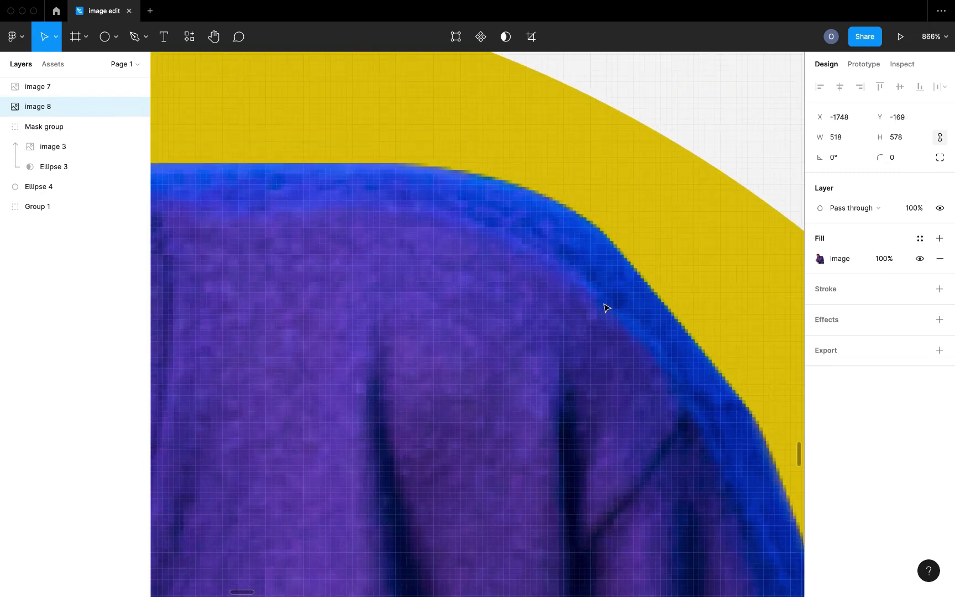
pyautogui.scroll(-10, 605, 310)
pyautogui.scroll(5, 605, 310)
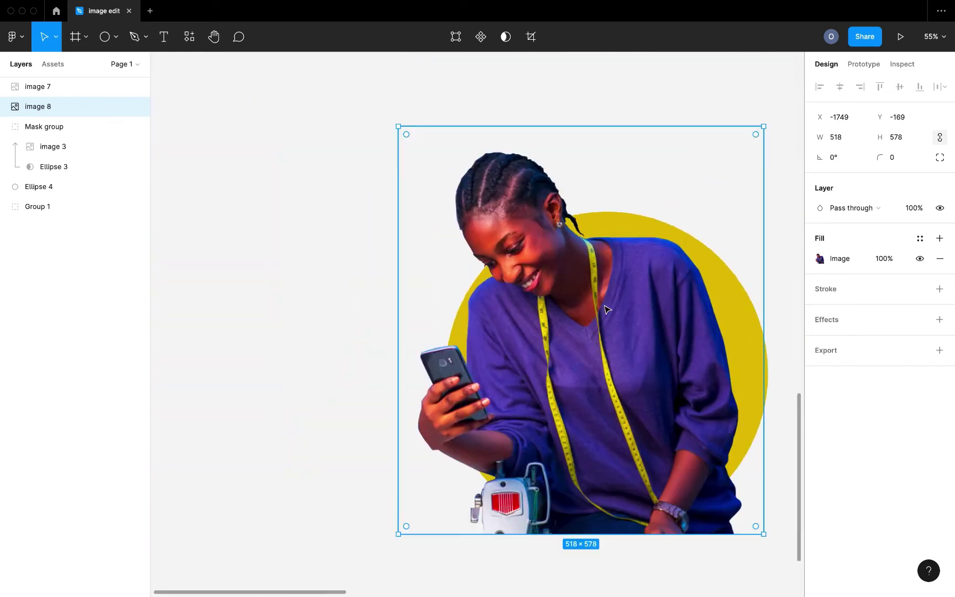
pyautogui.scroll(-5, 605, 309)
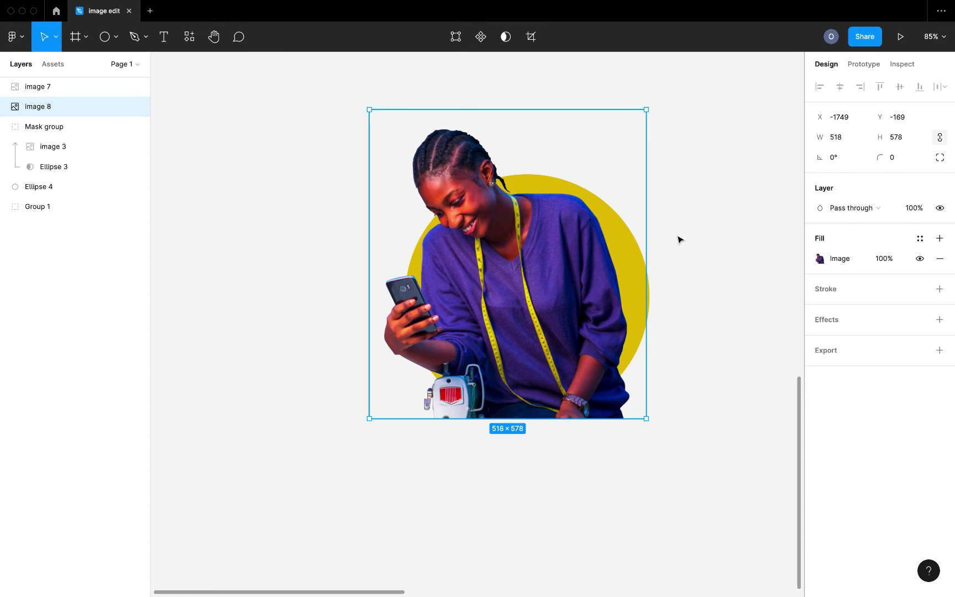
pyautogui.click(51, 129)
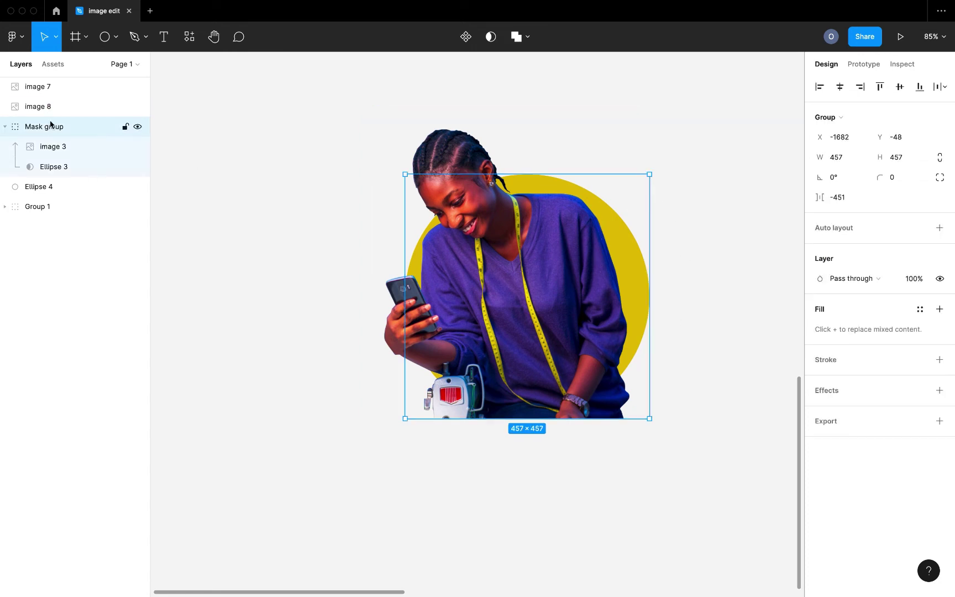
pyautogui.click(38, 106)
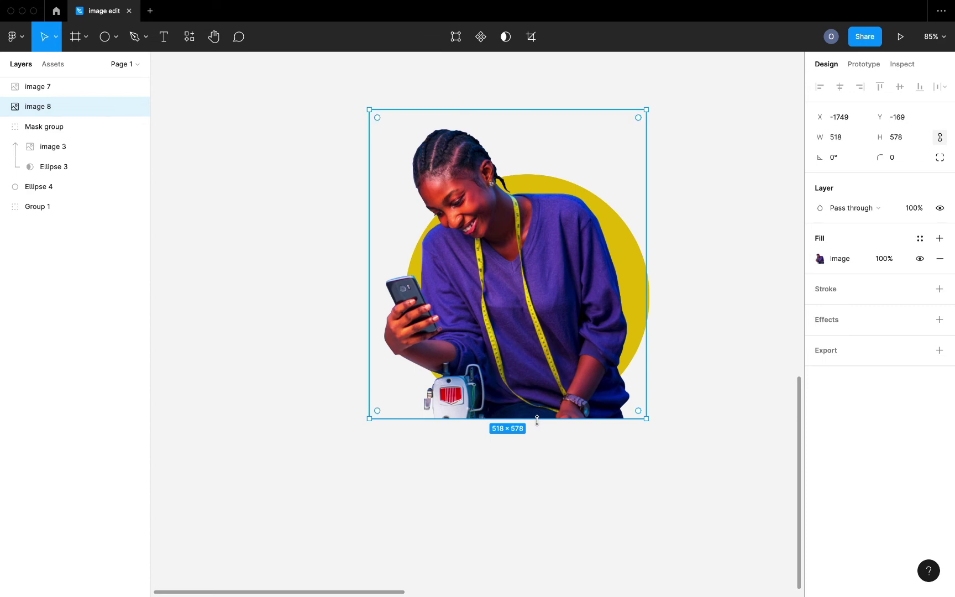
# Trim image 8's bottom edge to 518×498, revealing the circle's lower curve
pyautogui.moveTo(537, 420); pyautogui.dragTo(539, 375)
pyautogui.scroll(10, 427, 388)
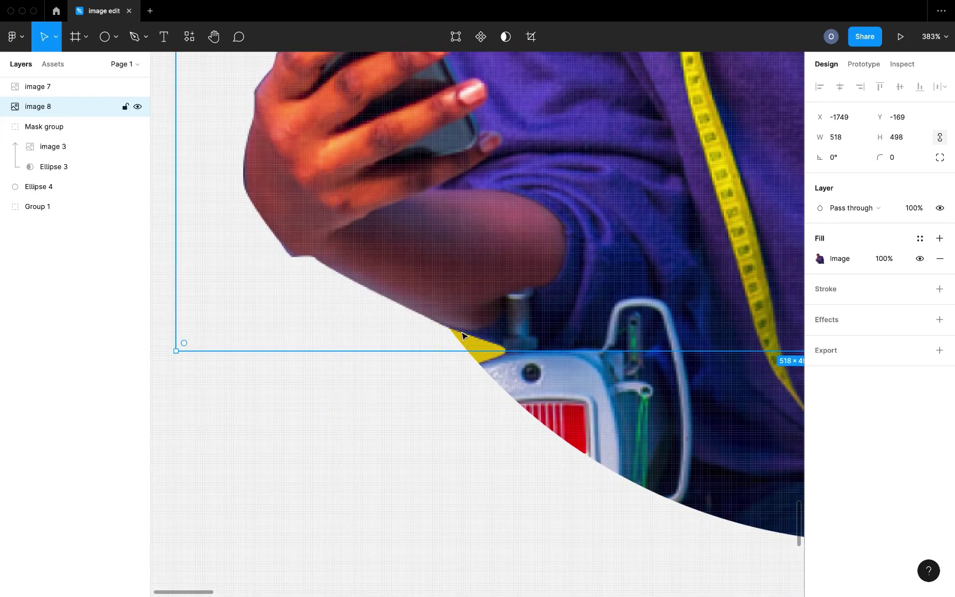
pyautogui.scroll(-10, 326, 259)
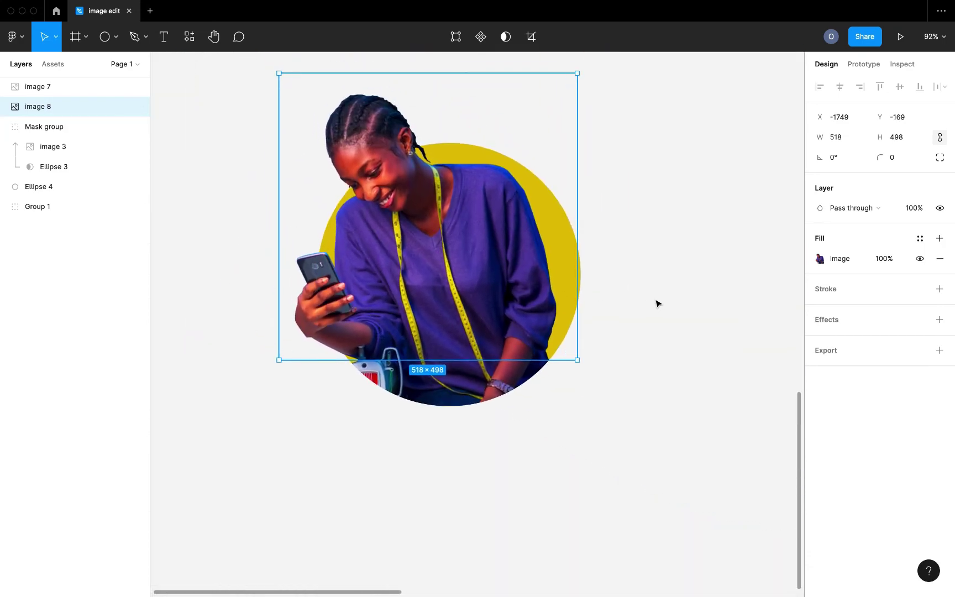
pyautogui.click(594, 301)
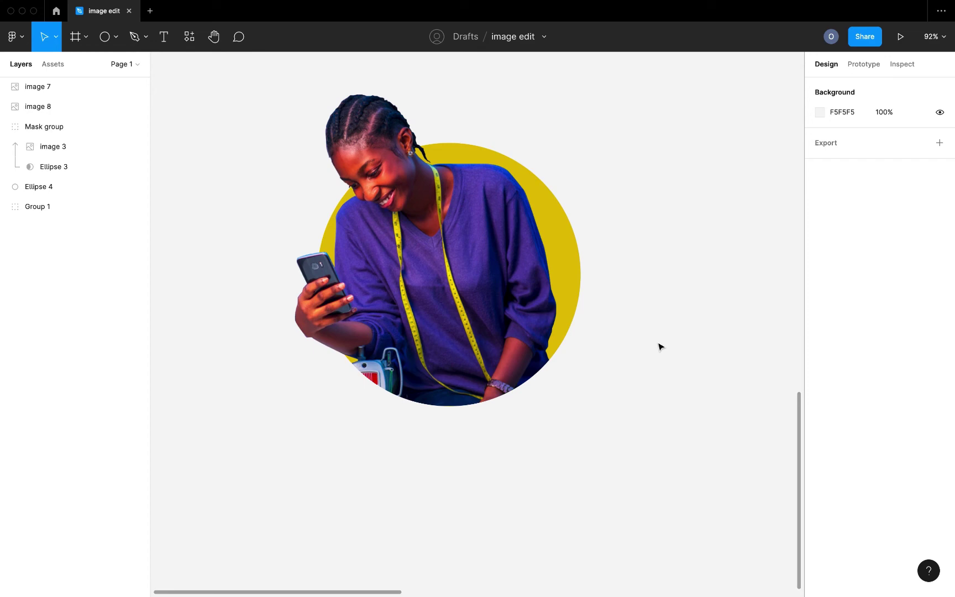
pyautogui.scroll(2, 659, 346)
pyautogui.hscroll(-1, 658, 347)
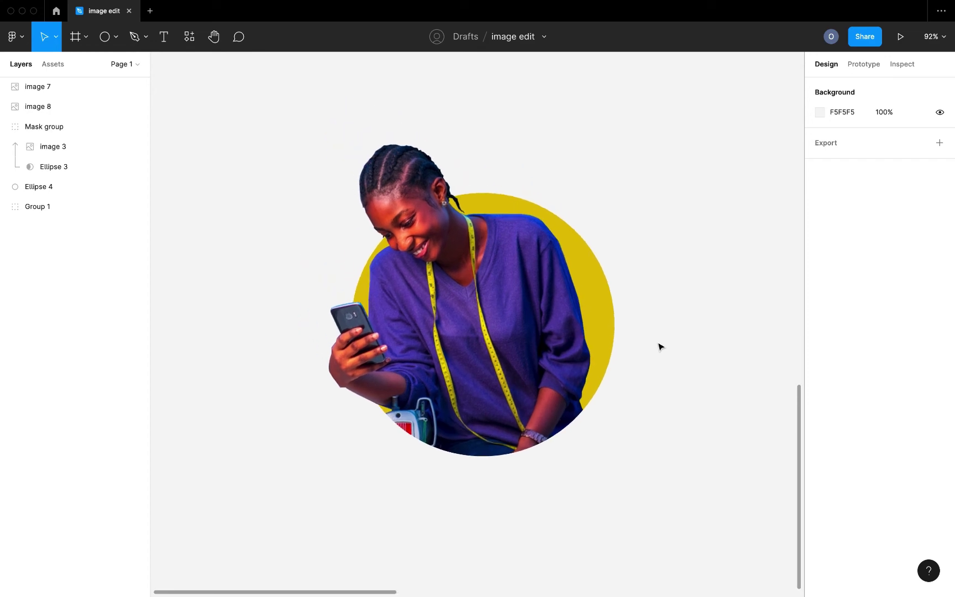
# Group the tailor photo, cropped circle and yellow circle as Group 2
pyautogui.moveTo(239, 99); pyautogui.dragTo(635, 486)
pyautogui.press('super+g')
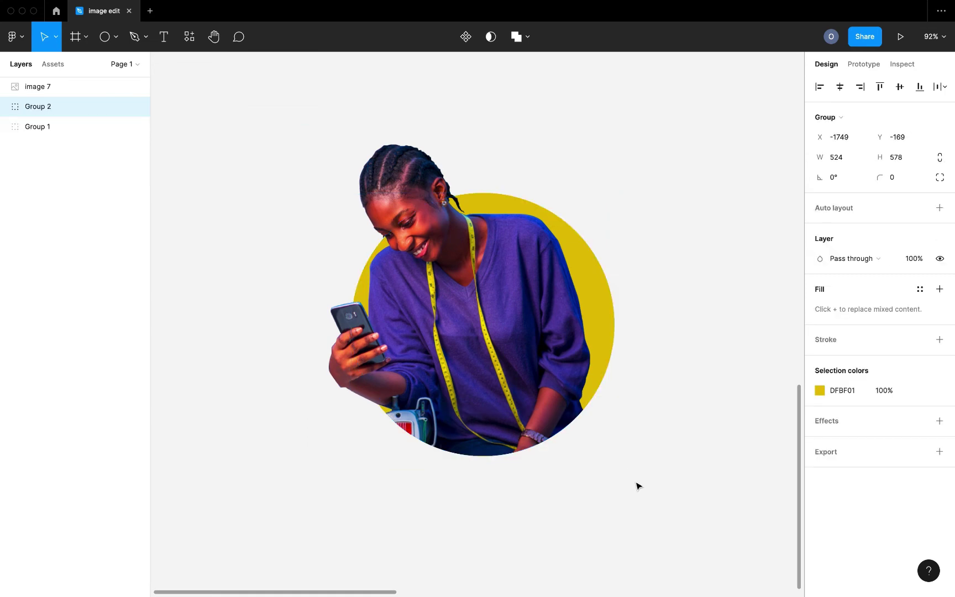
pyautogui.rightClick(503, 291)
pyautogui.moveTo(551, 280)
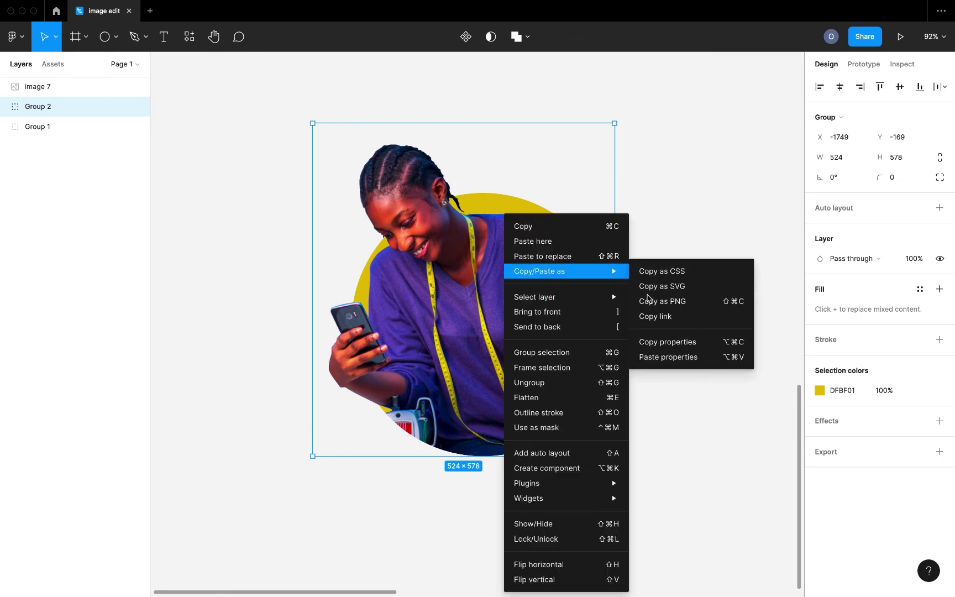
pyautogui.click(674, 230)
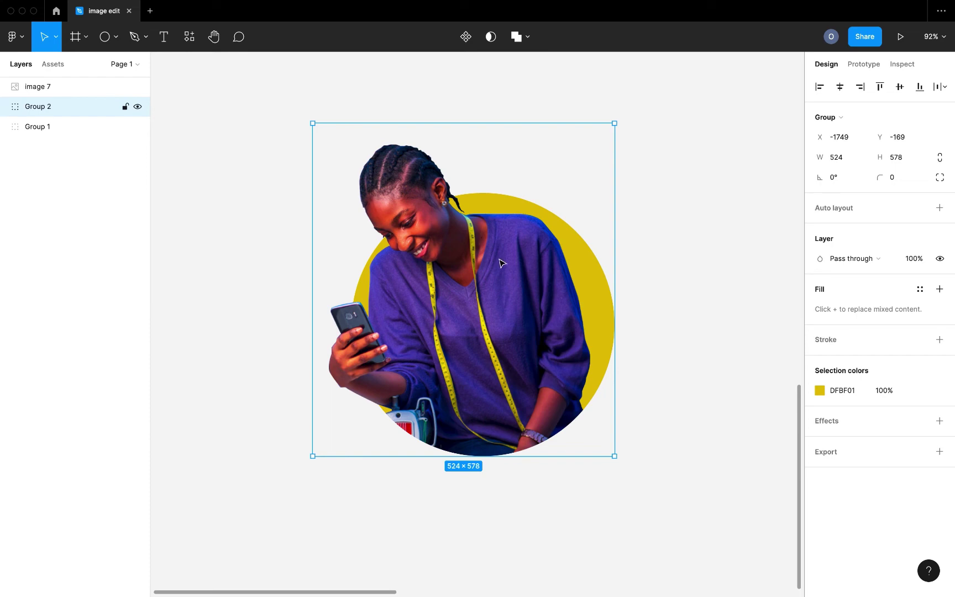
# Change Ellipse 4's fill inside Group 2 from yellow DFBF01 to pink E998CA
pyautogui.click(5, 106)
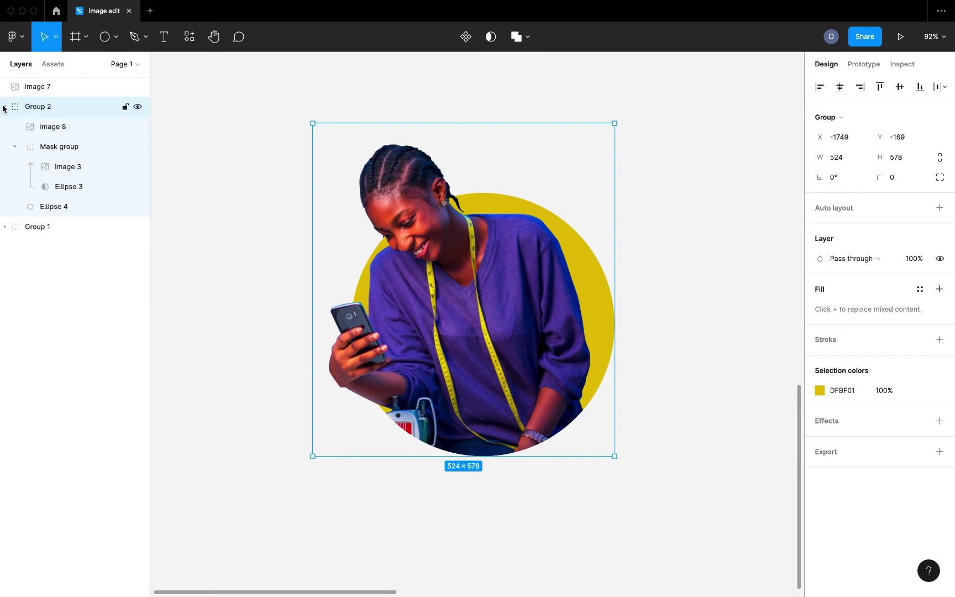
pyautogui.click(58, 206)
pyautogui.click(820, 259)
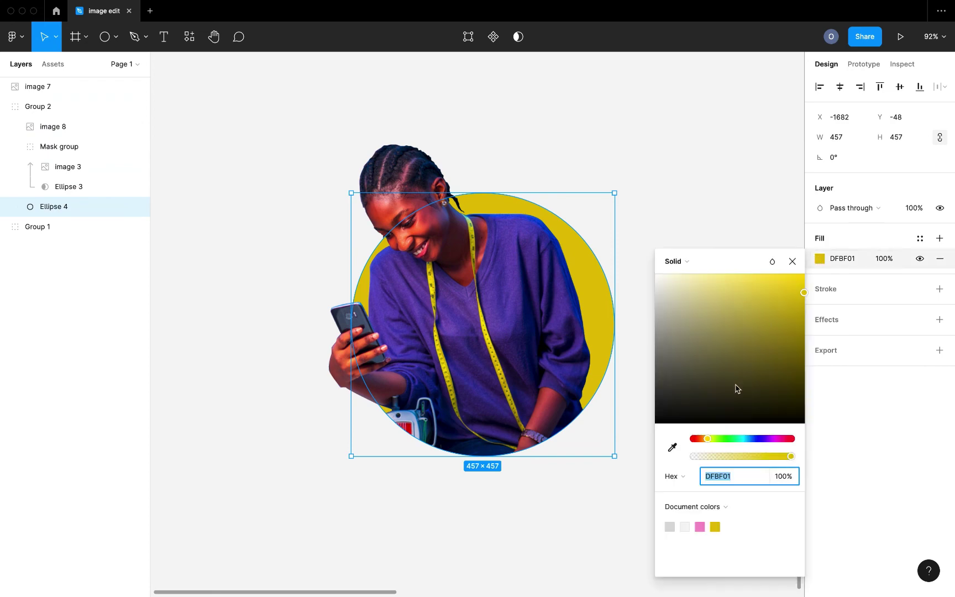
pyautogui.click(701, 526)
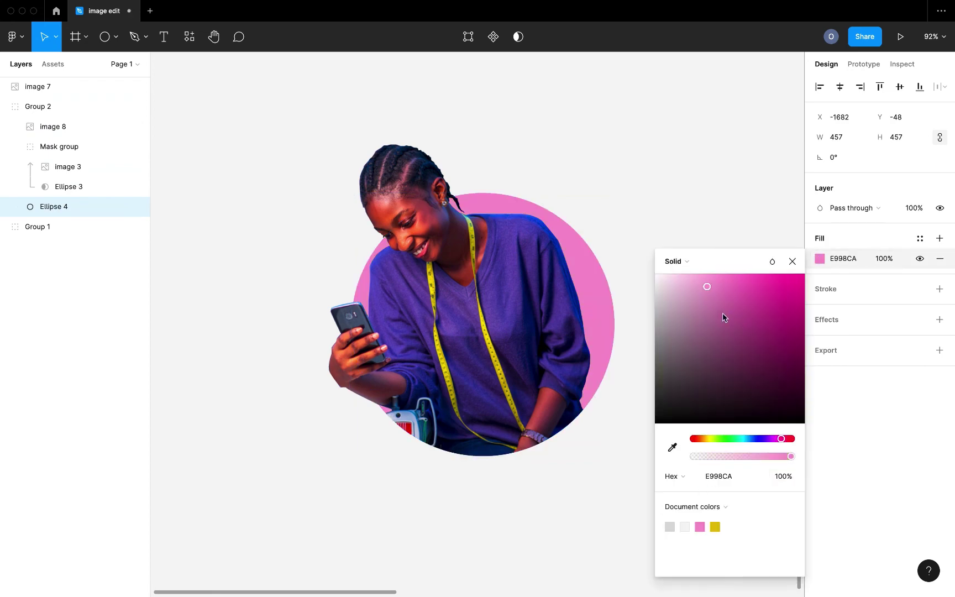
pyautogui.click(637, 224)
pyautogui.press('-')
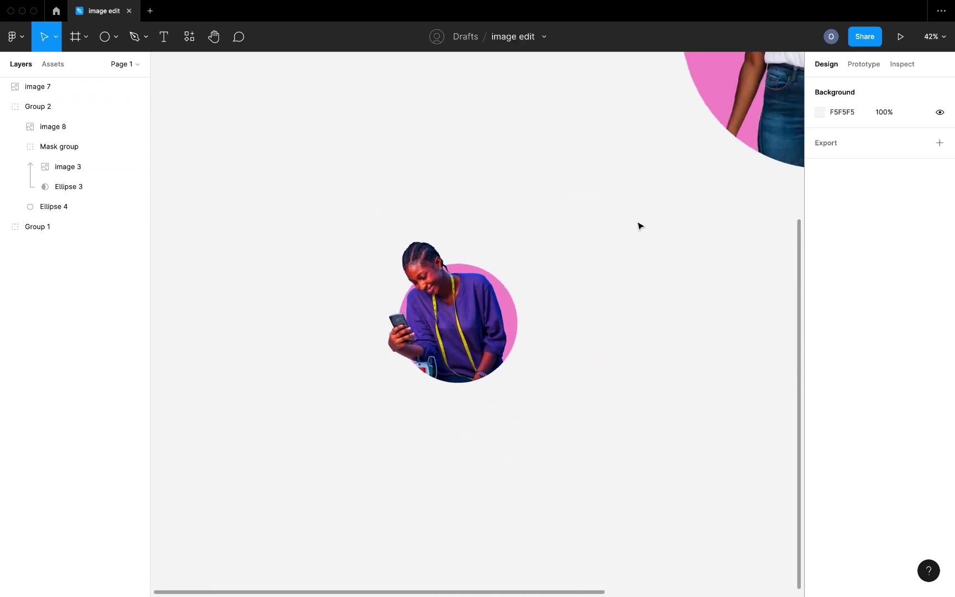
# Scale image 7 proportionally down to 1087×1038
pyautogui.hscroll(6, 457, 262)
pyautogui.scroll(4, 458, 262)
pyautogui.click(624, 234)
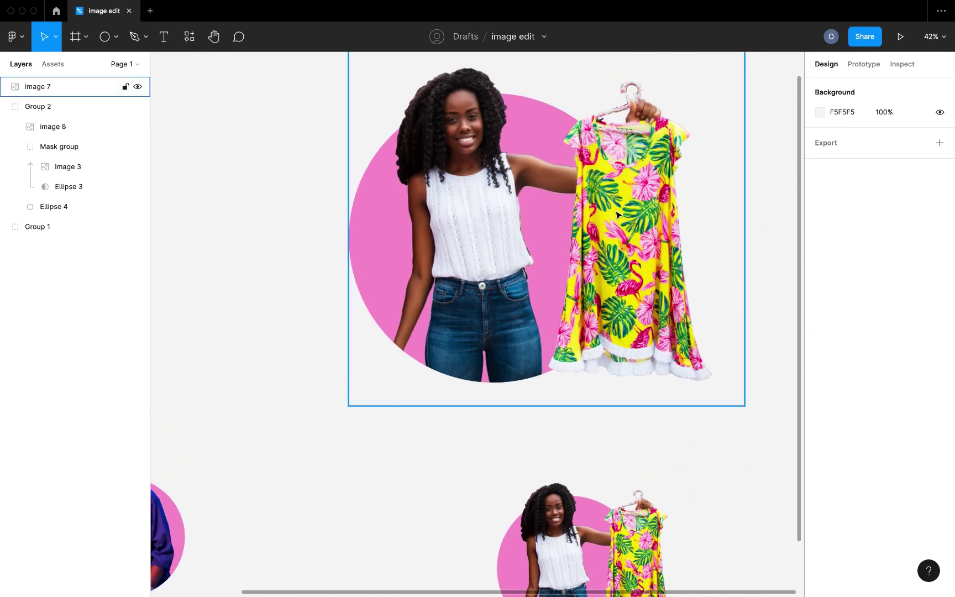
pyautogui.scroll(3, 698, 126)
pyautogui.hscroll(2, 698, 126)
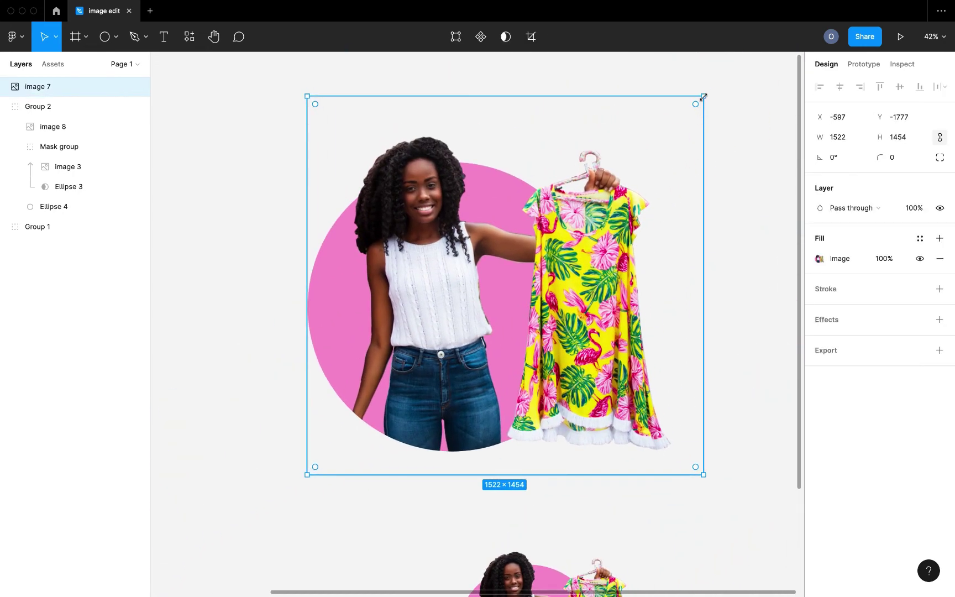
pyautogui.moveTo(703, 97); pyautogui.dragTo(590, 204)
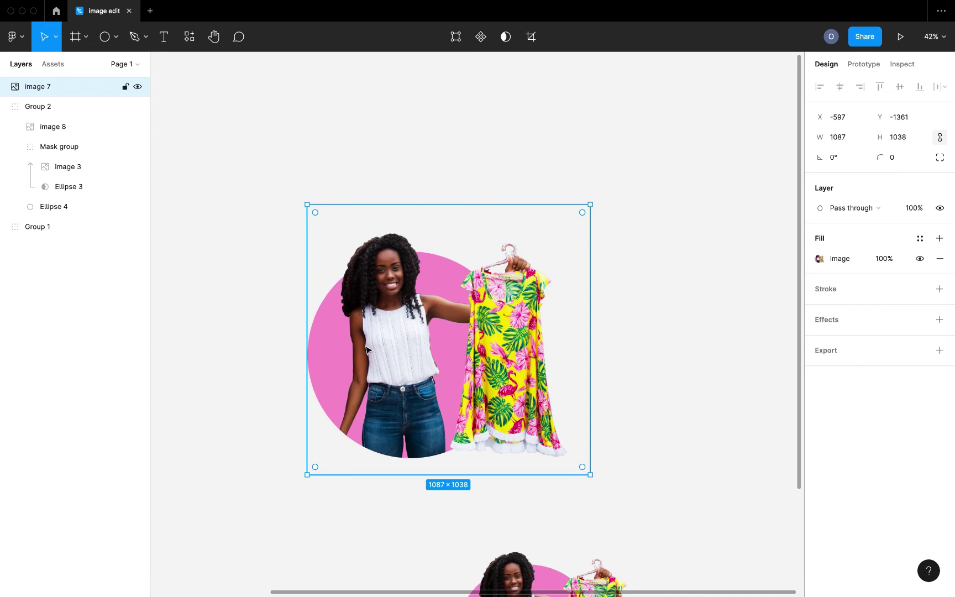
pyautogui.doubleClick(339, 347)
pyautogui.click(339, 346)
pyautogui.doubleClick(340, 344)
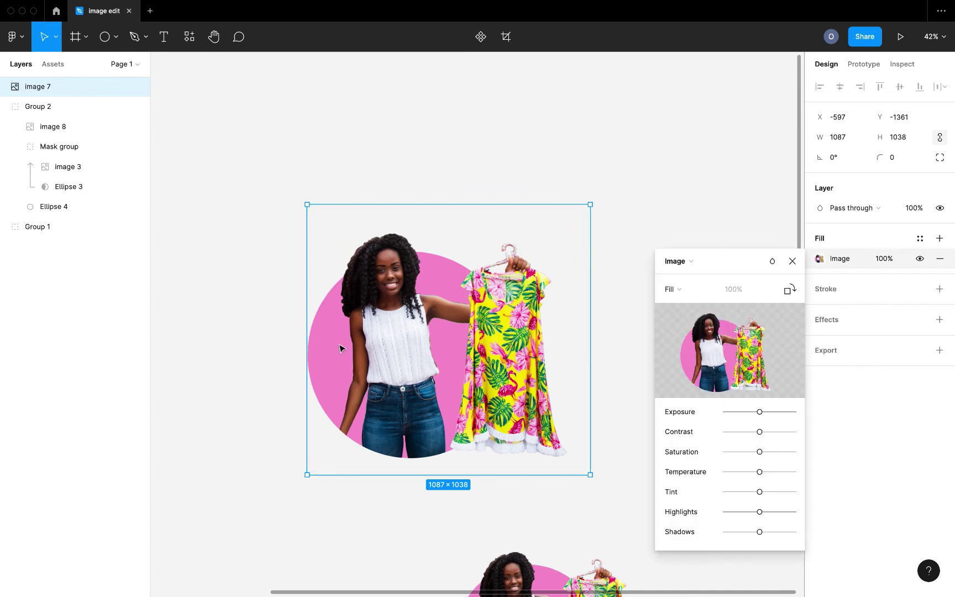
pyautogui.click(792, 261)
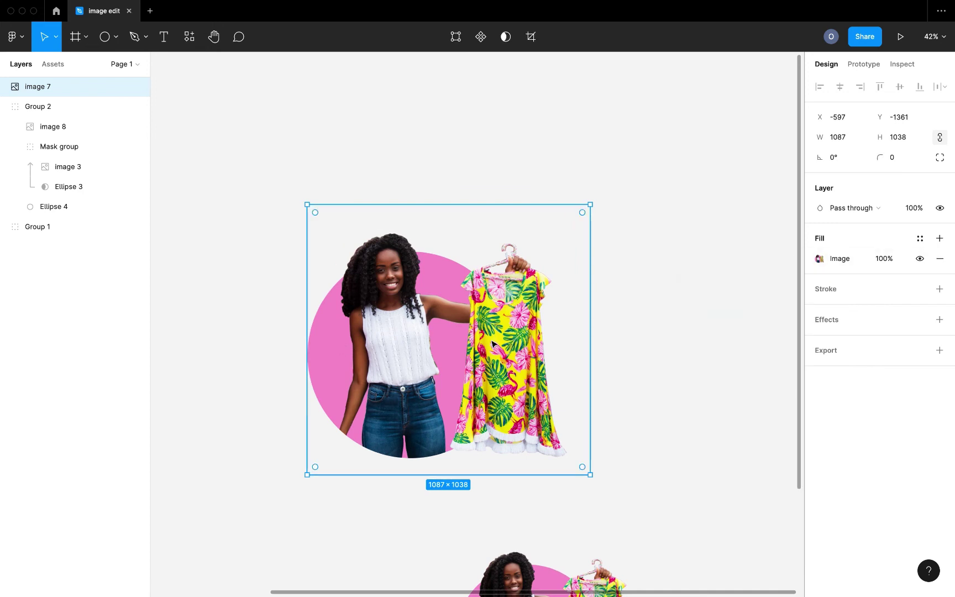
# Move Group 2 beside the dress composition Group 1, to X -747, Y 87
pyautogui.hscroll(-3, 442, 356)
pyautogui.scroll(-2, 442, 355)
pyautogui.scroll(-5, 442, 356)
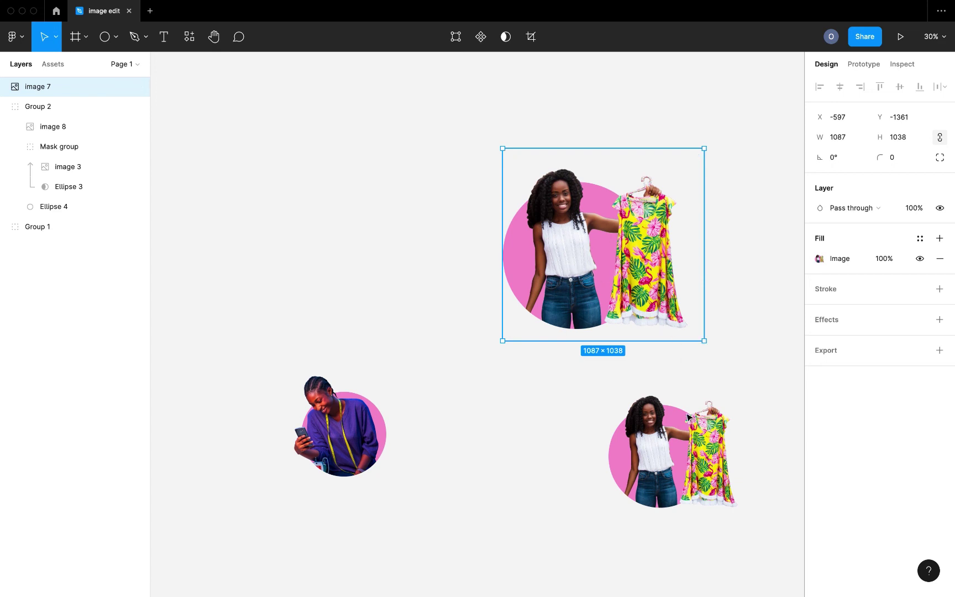
pyautogui.click(682, 432)
pyautogui.scroll(-2, 686, 428)
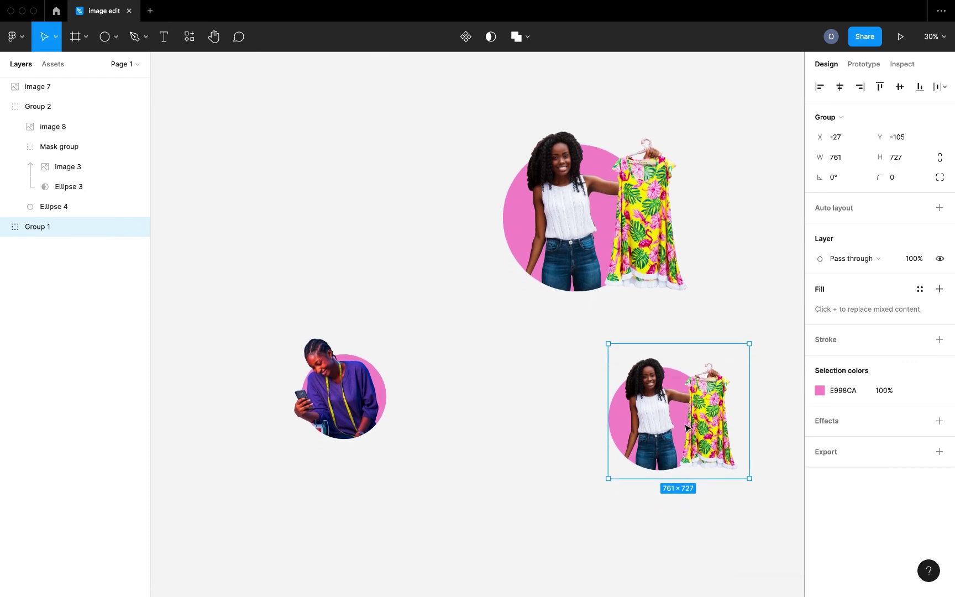
pyautogui.moveTo(359, 389); pyautogui.dragTo(545, 435)
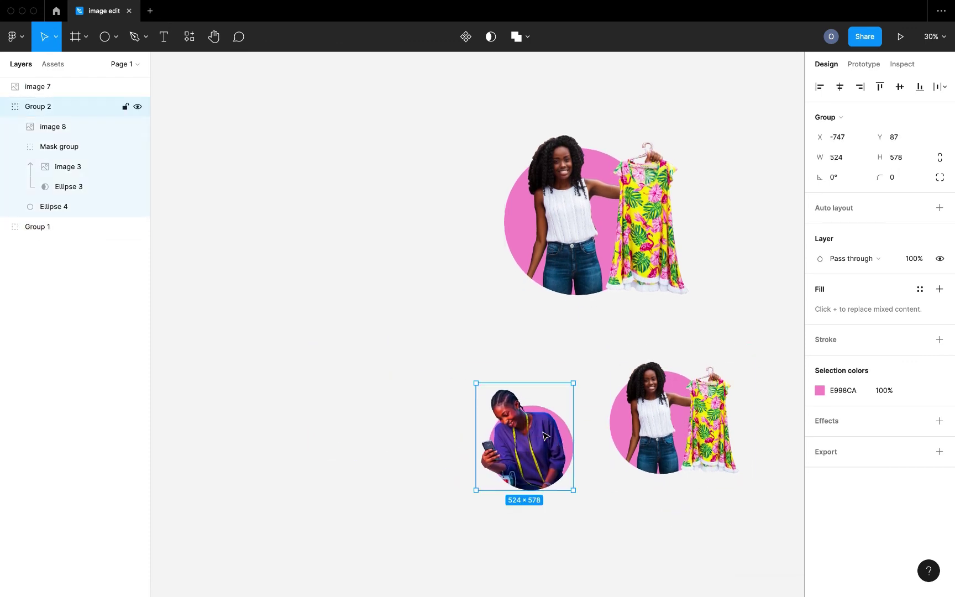
# Try a cyan fill on the pink circle behind the dress woman in Group 1
pyautogui.scroll(-2, 545, 432)
pyautogui.scroll(5, 544, 431)
pyautogui.hscroll(5, 684, 354)
pyautogui.click(455, 361)
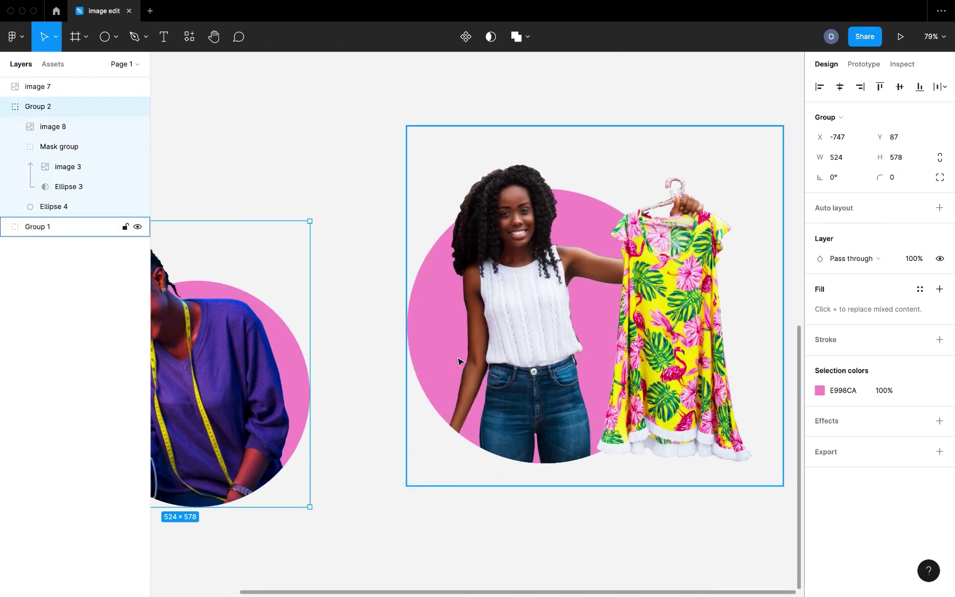
pyautogui.click(5, 228)
pyautogui.click(78, 307)
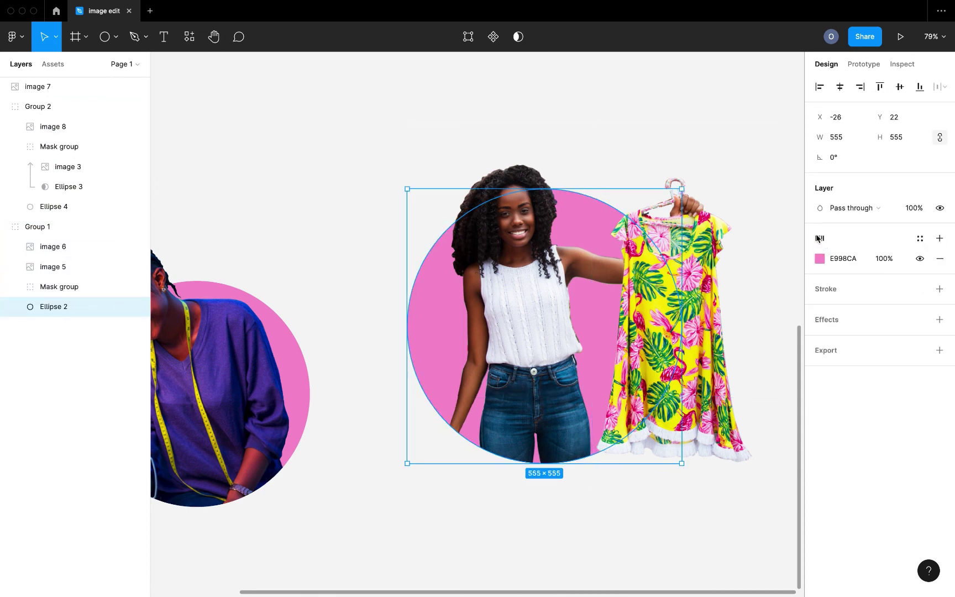
pyautogui.click(819, 258)
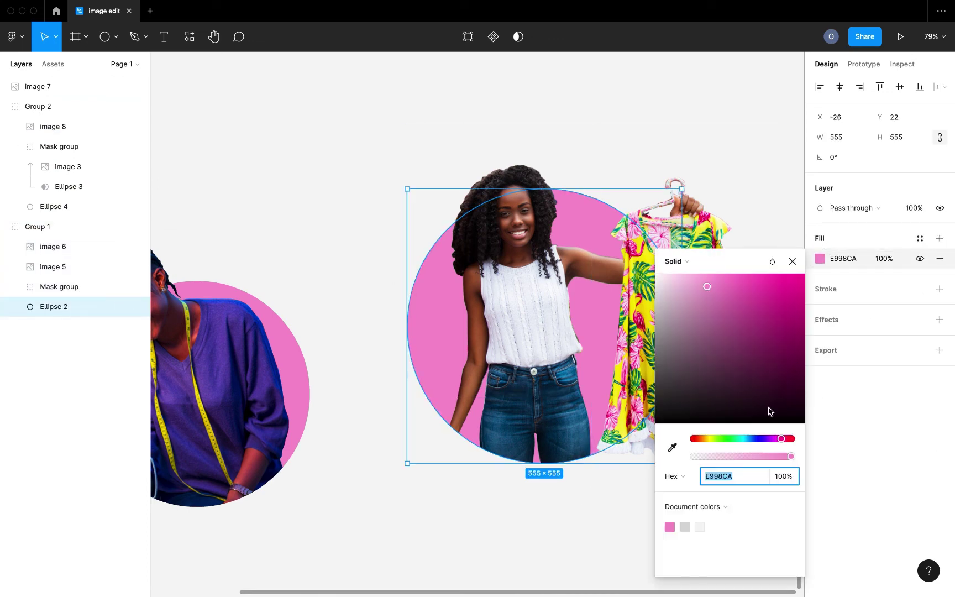
pyautogui.click(744, 438)
pyautogui.click(369, 249)
# Undo the cyan fill, restoring the dress circle's pink
pyautogui.scroll(-5, 369, 249)
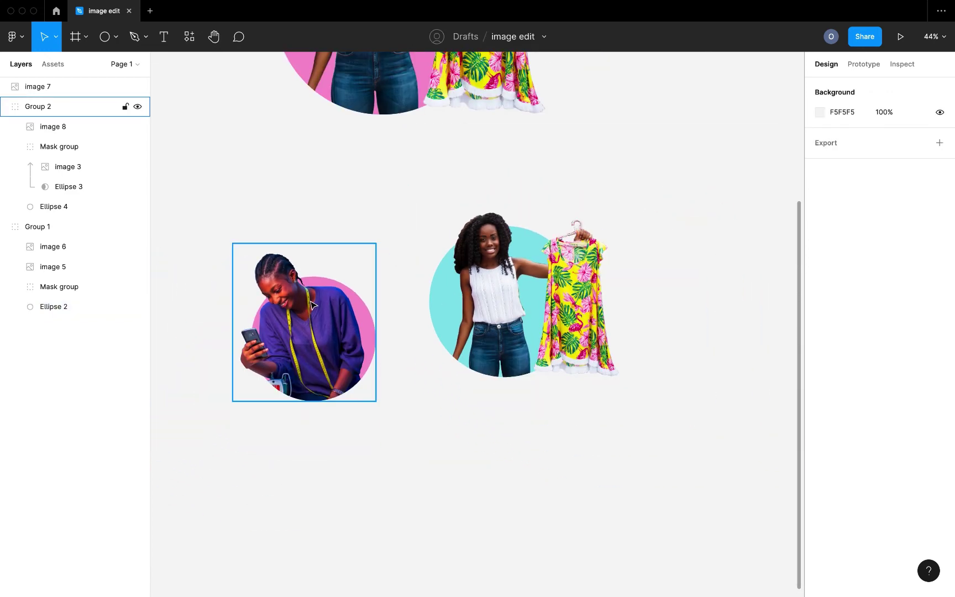
pyautogui.click(313, 305)
pyautogui.click(396, 301)
pyautogui.hotkey('ctrl', 'z')
pyautogui.hotkey('ctrl', 'z')
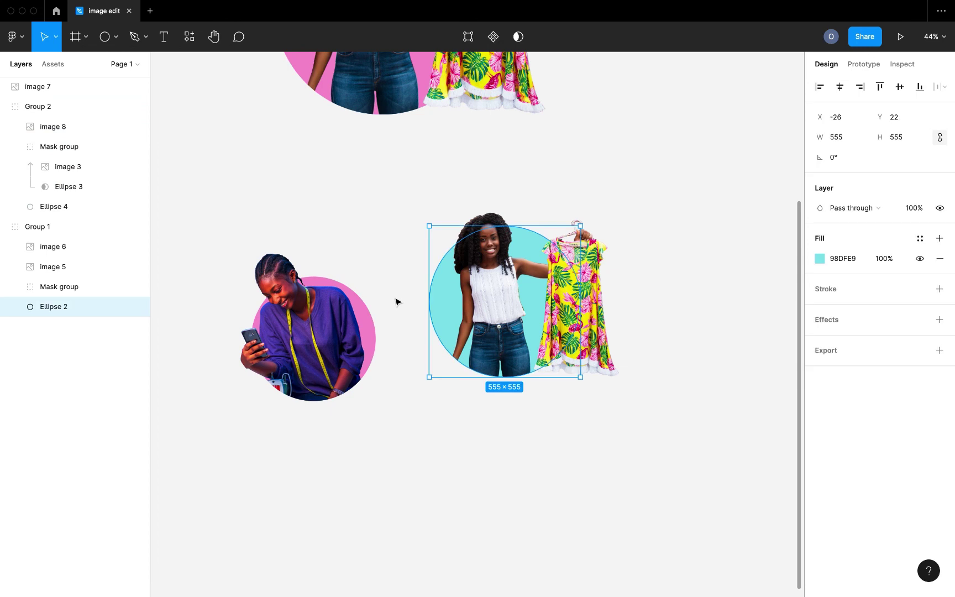
# Refill the tailor's circle Ellipse 4 with F8E101 yellow sampled from her tape measure
pyautogui.click(365, 313)
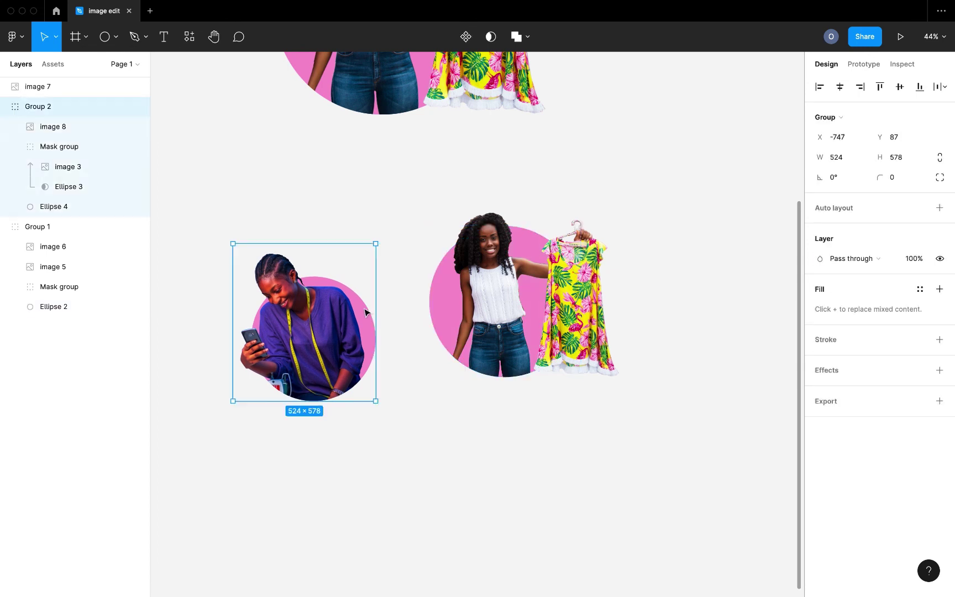
pyautogui.click(49, 206)
pyautogui.click(820, 258)
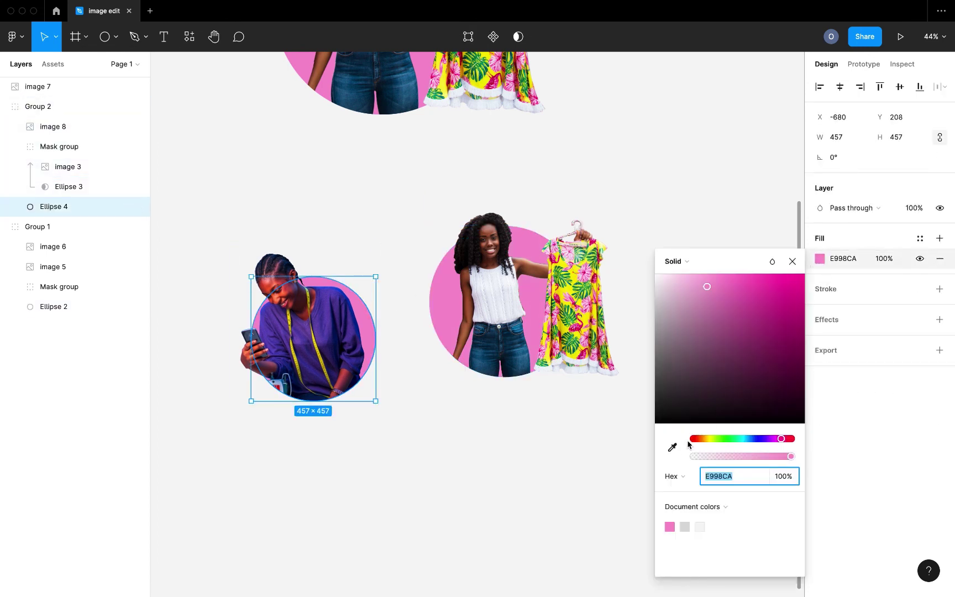
pyautogui.click(672, 447)
pyautogui.scroll(10, 315, 337)
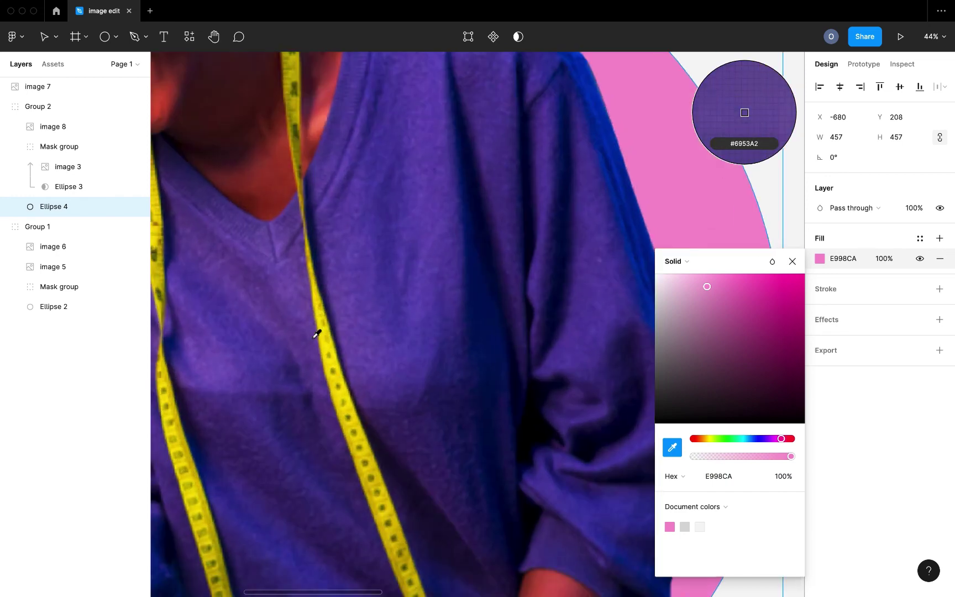
pyautogui.click(325, 347)
pyautogui.scroll(-10, 325, 347)
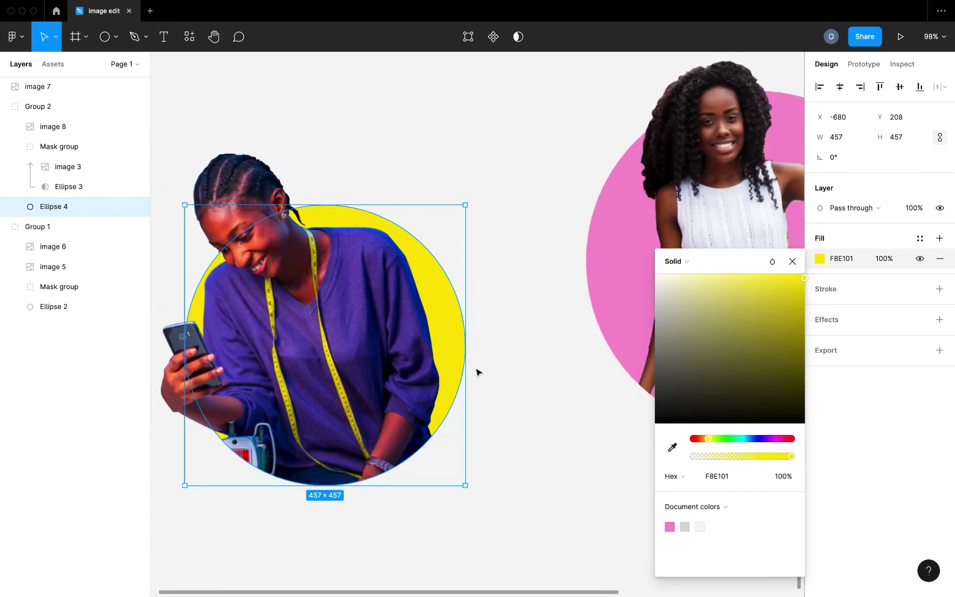
pyautogui.click(476, 371)
# Move the dress-woman group down about 150 px
pyautogui.scroll(-2, 486, 368)
pyautogui.click(508, 332)
pyautogui.moveTo(508, 331); pyautogui.dragTo(509, 416)
# Enlarge the tailor Group 2 to 748.83×826 and place it at X -996, Y 126
pyautogui.click(376, 379)
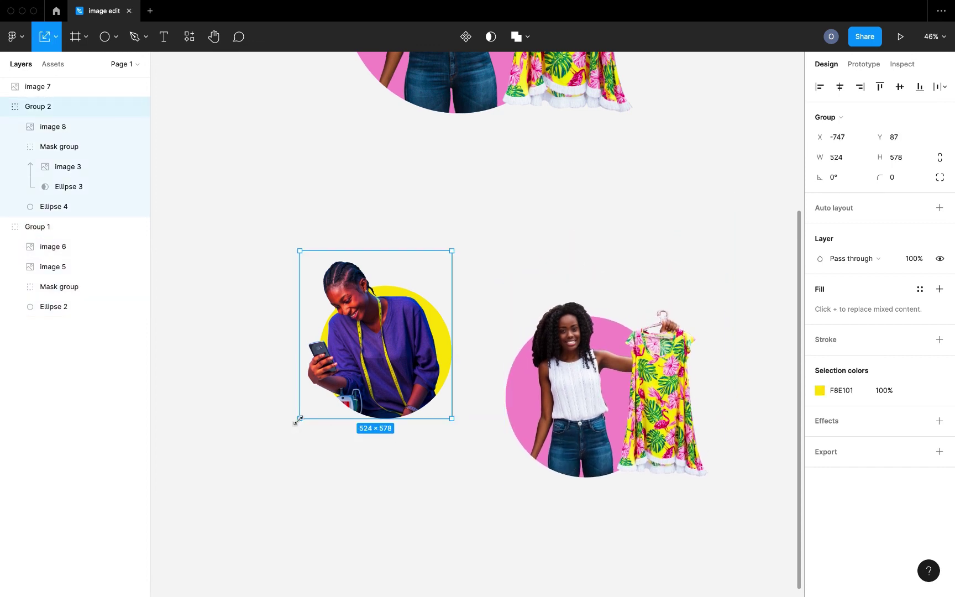
pyautogui.moveTo(299, 419); pyautogui.dragTo(235, 490)
pyautogui.moveTo(322, 444); pyautogui.dragTo(317, 454)
pyautogui.scroll(-3, 315, 450)
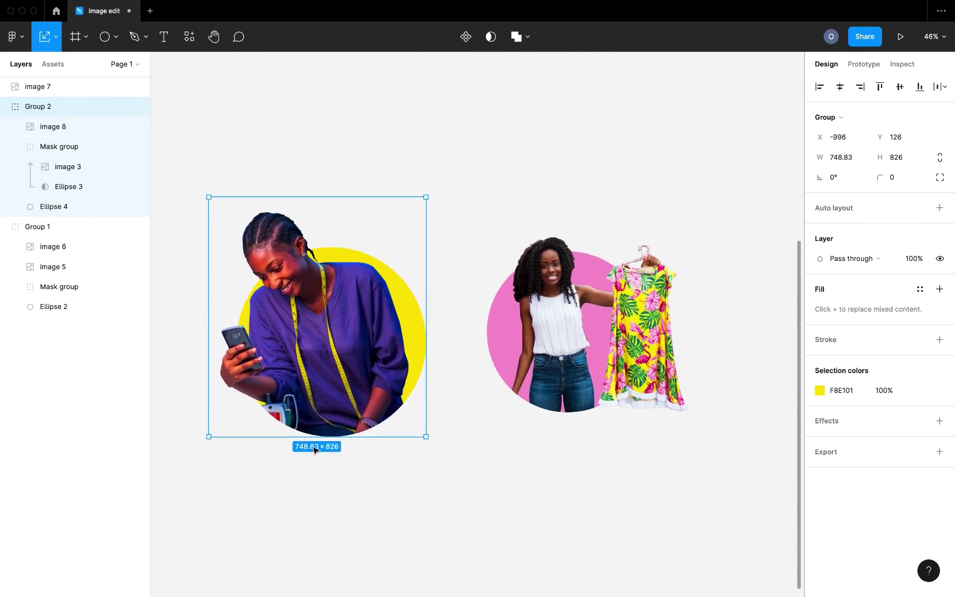
pyautogui.scroll(3, 313, 450)
pyautogui.click(489, 247)
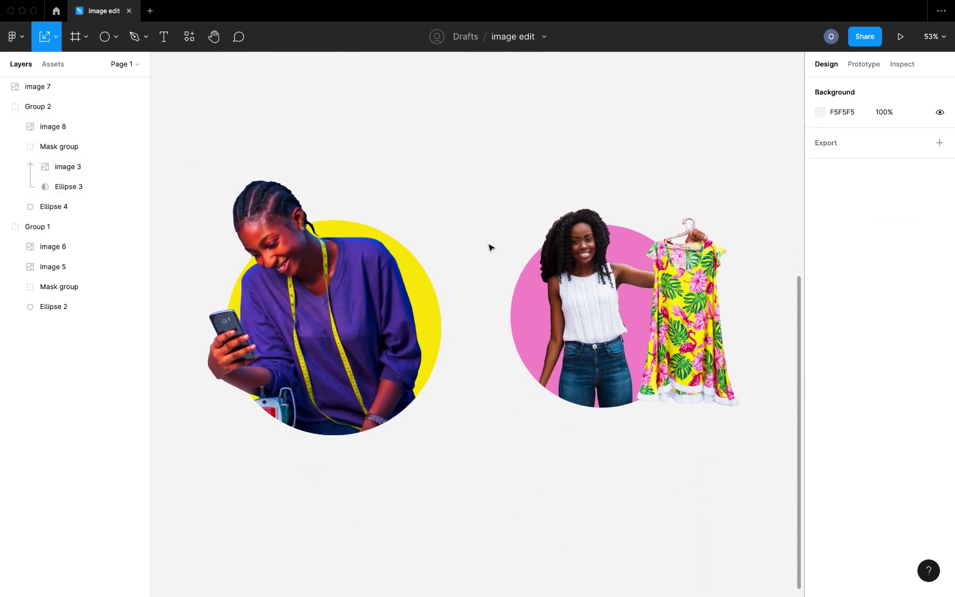